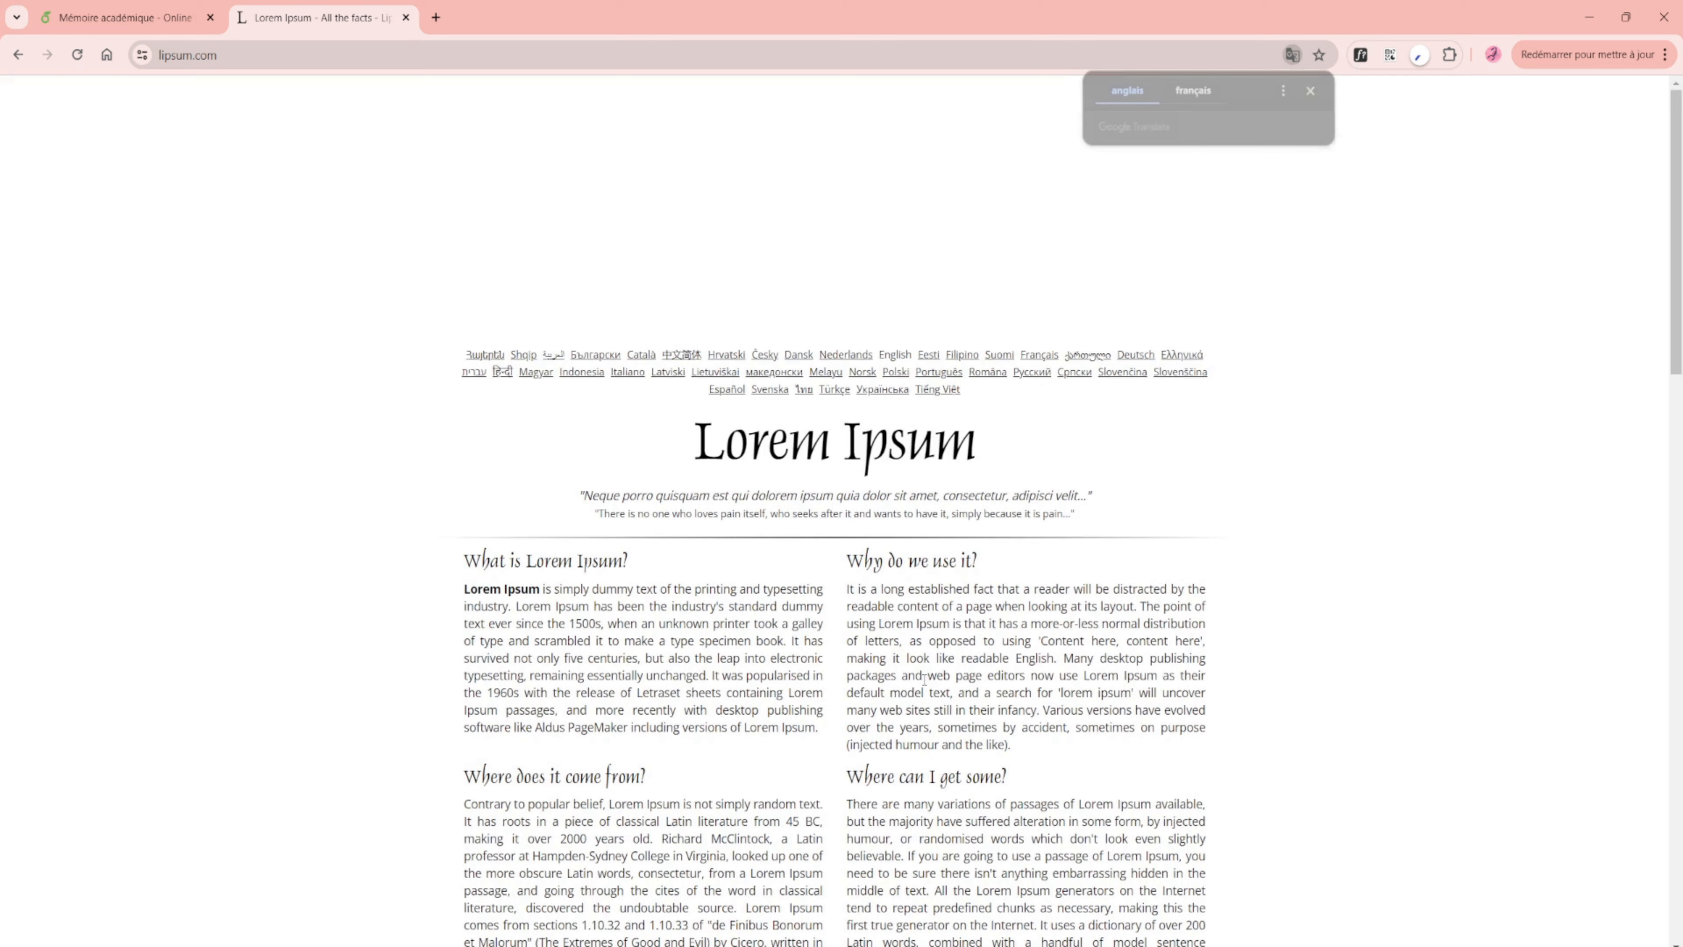
# Copy the "What is Lorem Ipsum?" paragraph from lipsum.com and paste it under the Introduction section of the Overleaf document.
pyautogui.moveTo(466, 592); pyautogui.dragTo(817, 731)
pyautogui.hotkey('ctrl', 'c')
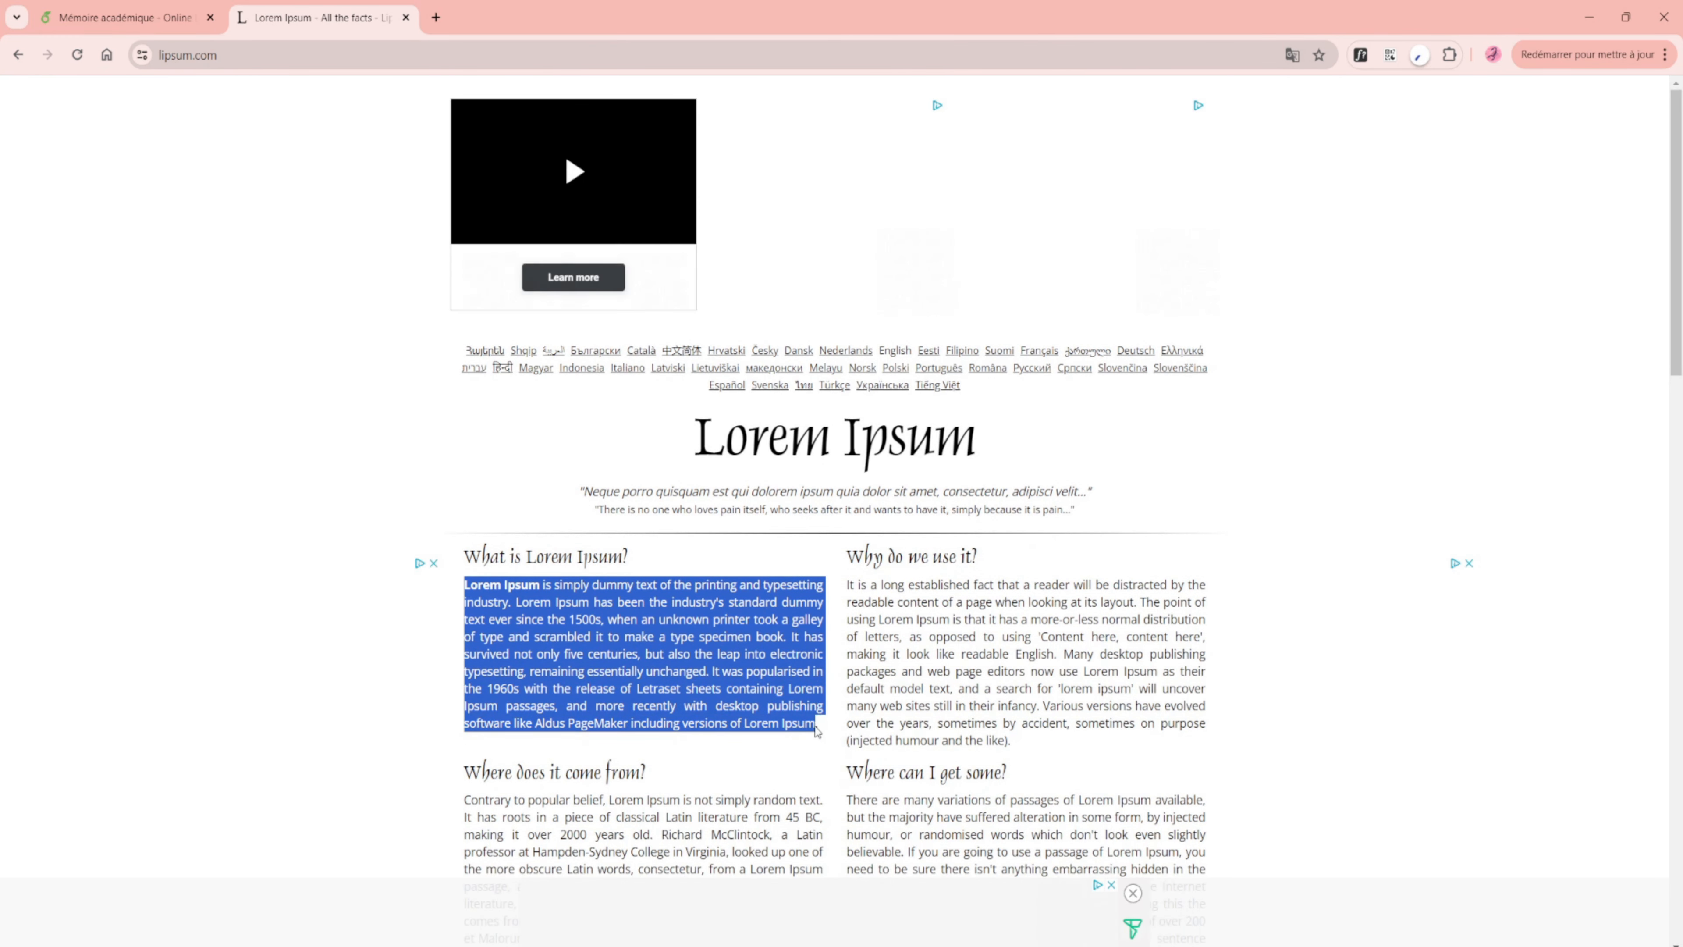
pyautogui.click(406, 17)
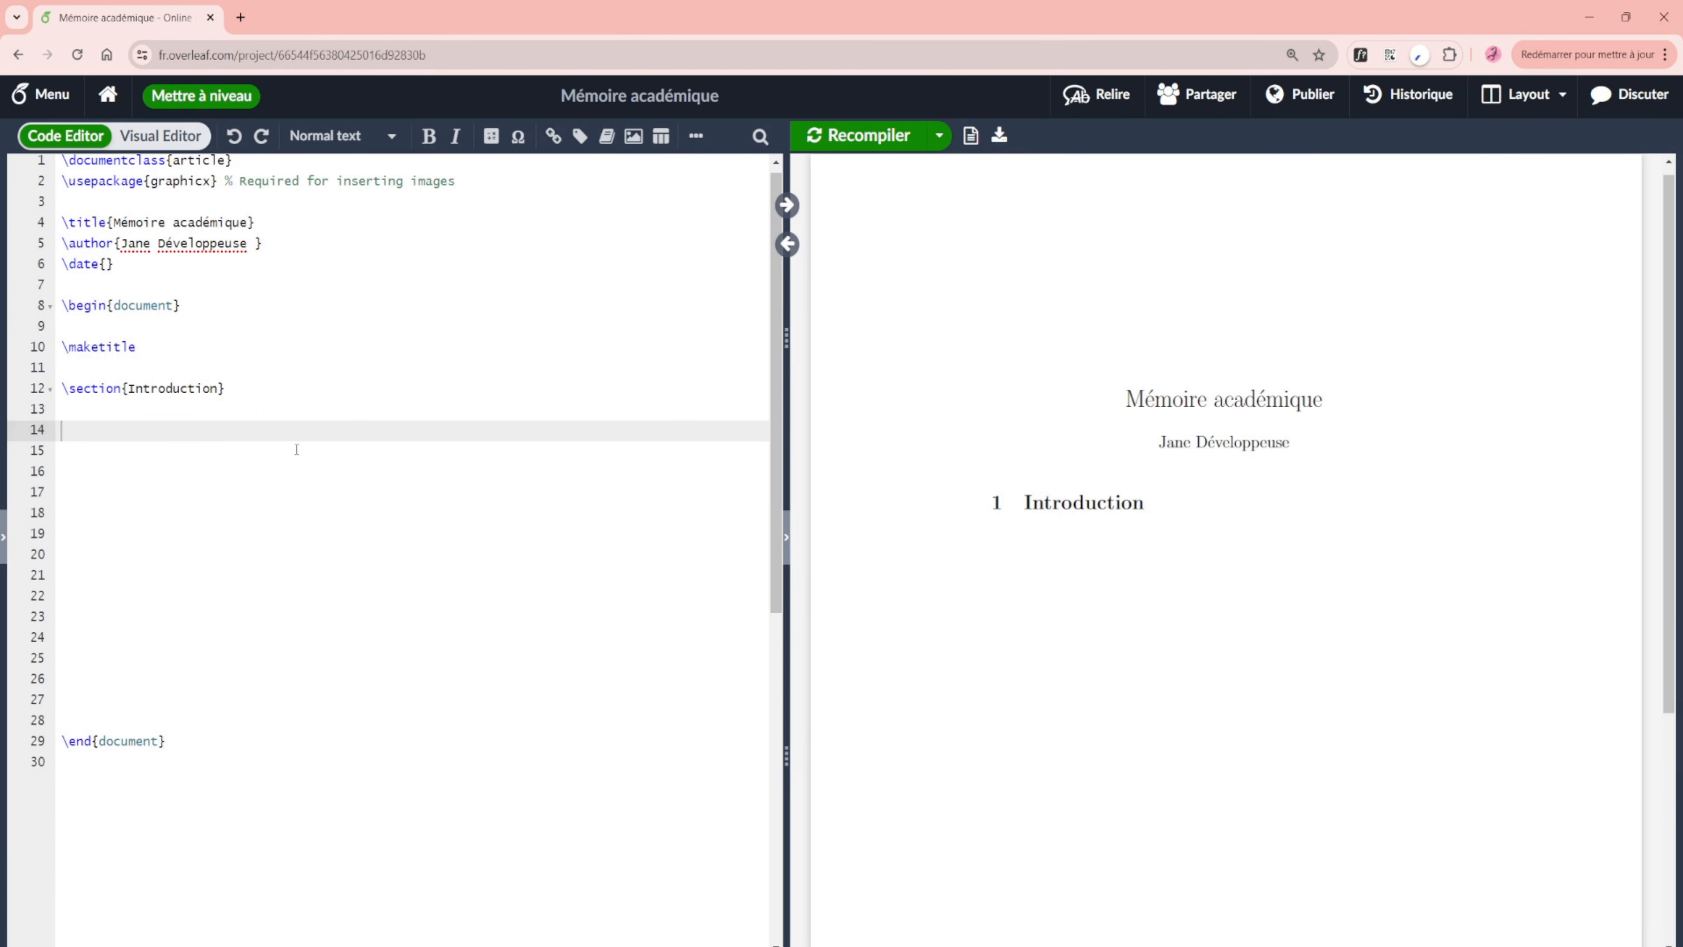
pyautogui.hotkey('ctrl', 'v')
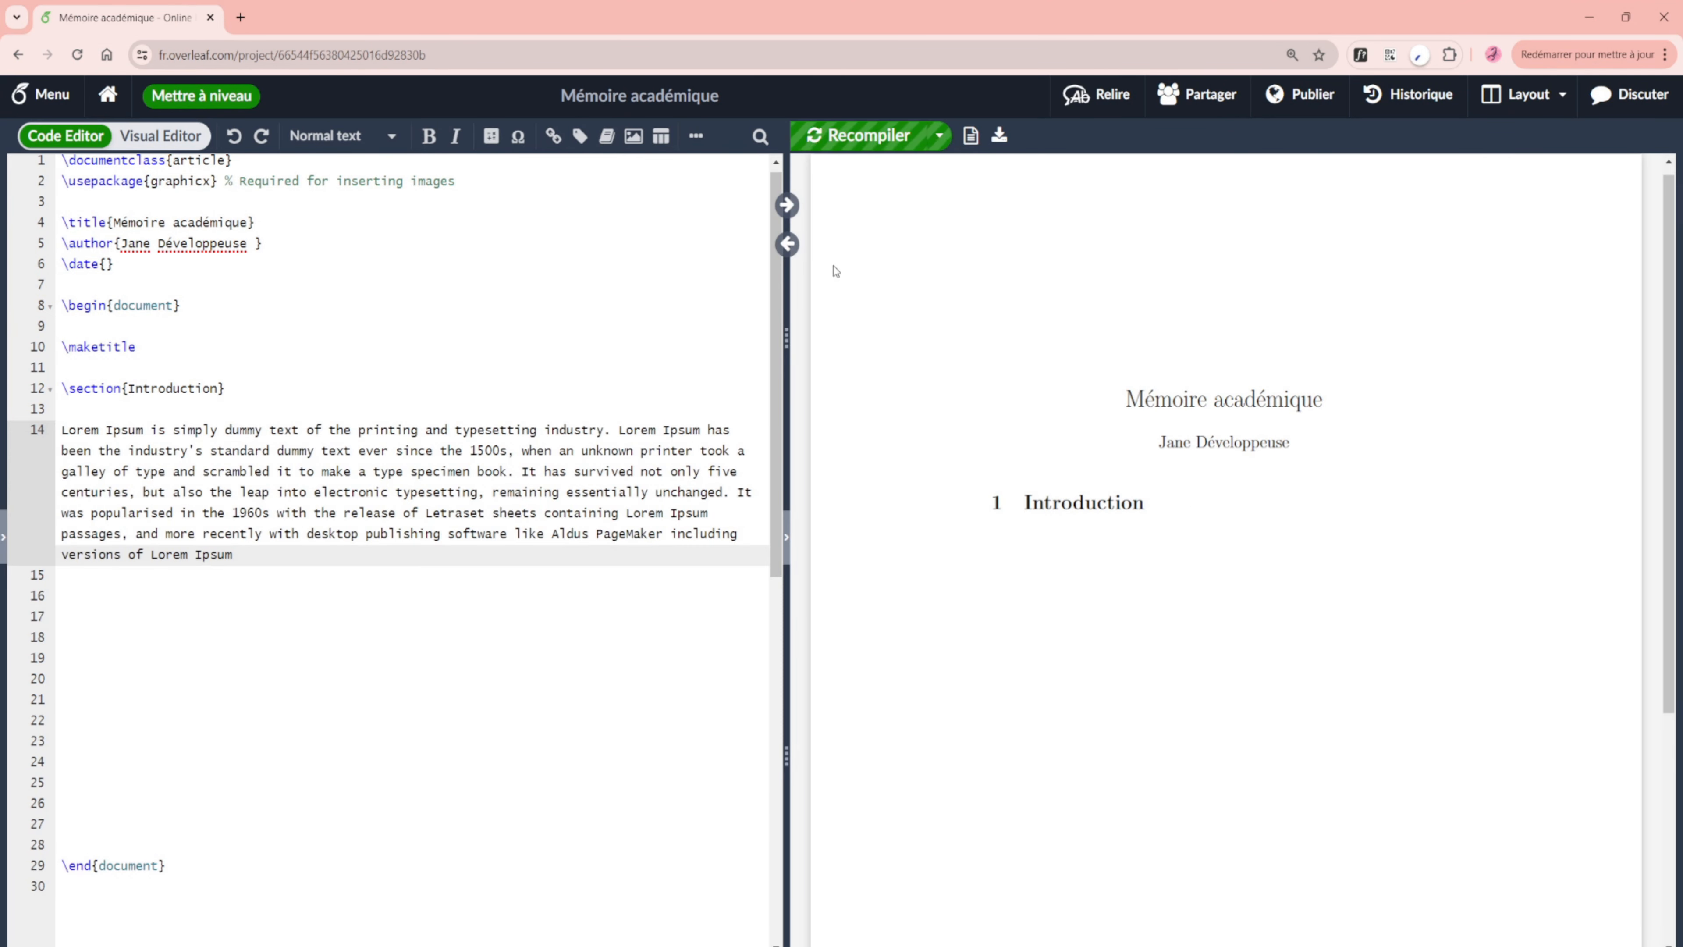
# Add a new section titled "Lorem Ipsum" below the introduction paragraph, leaving blank lines between them.
pyautogui.press('Return')
pyautogui.press('Return')
pyautogui.press('Return')
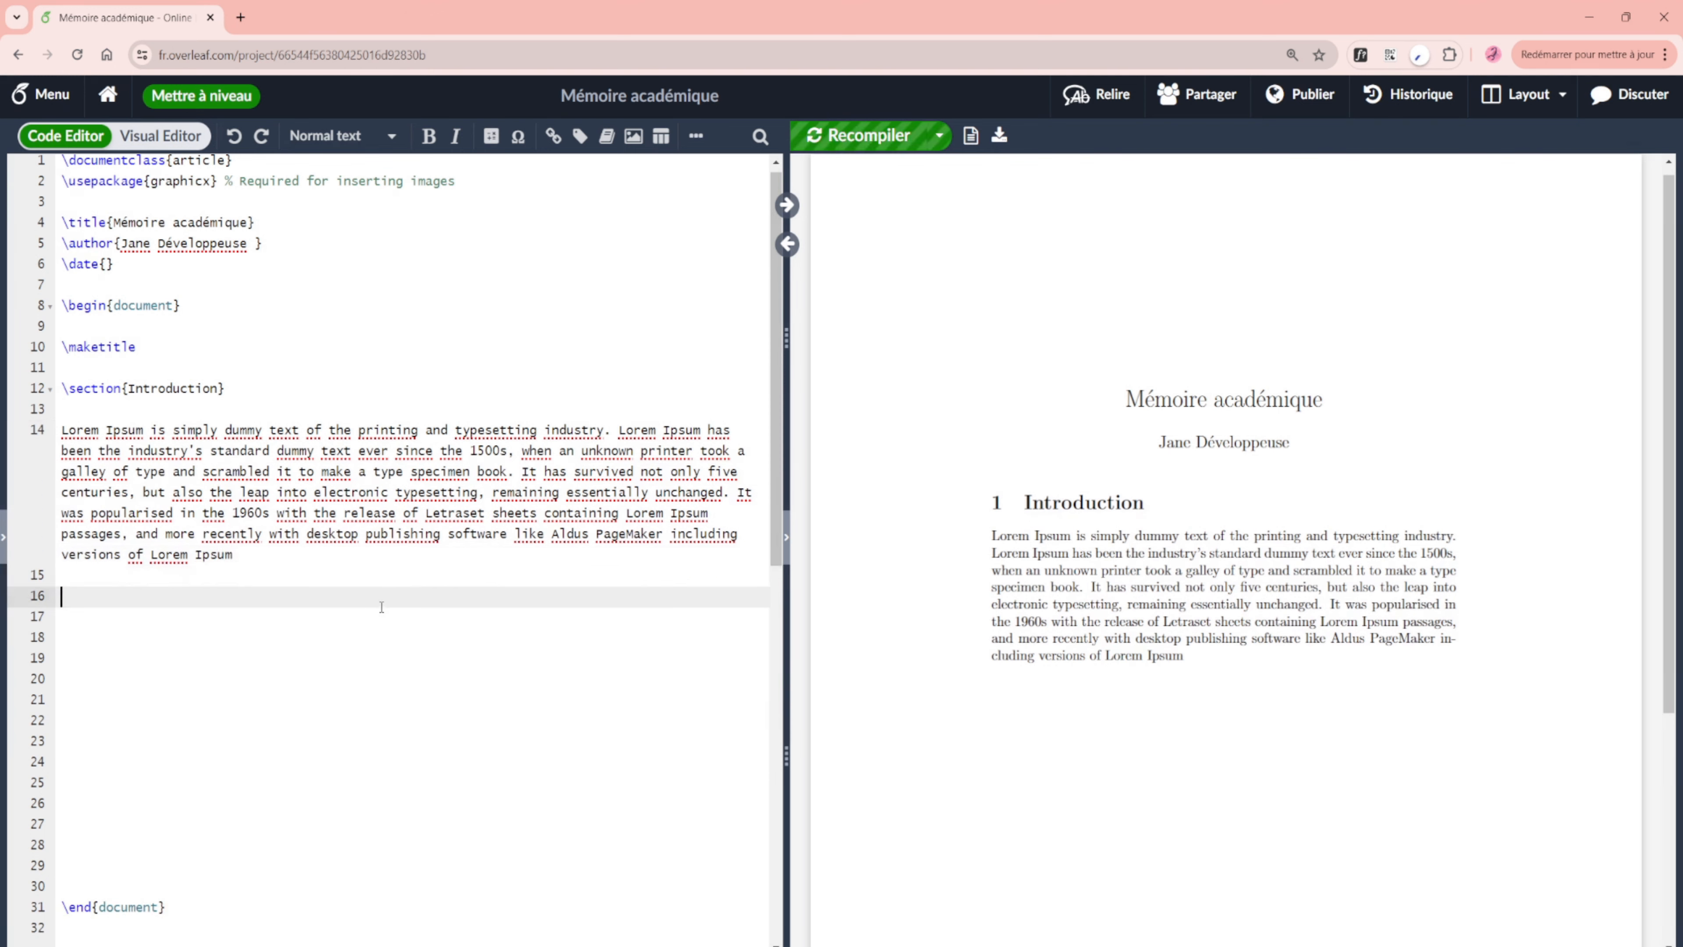
pyautogui.click(393, 137)
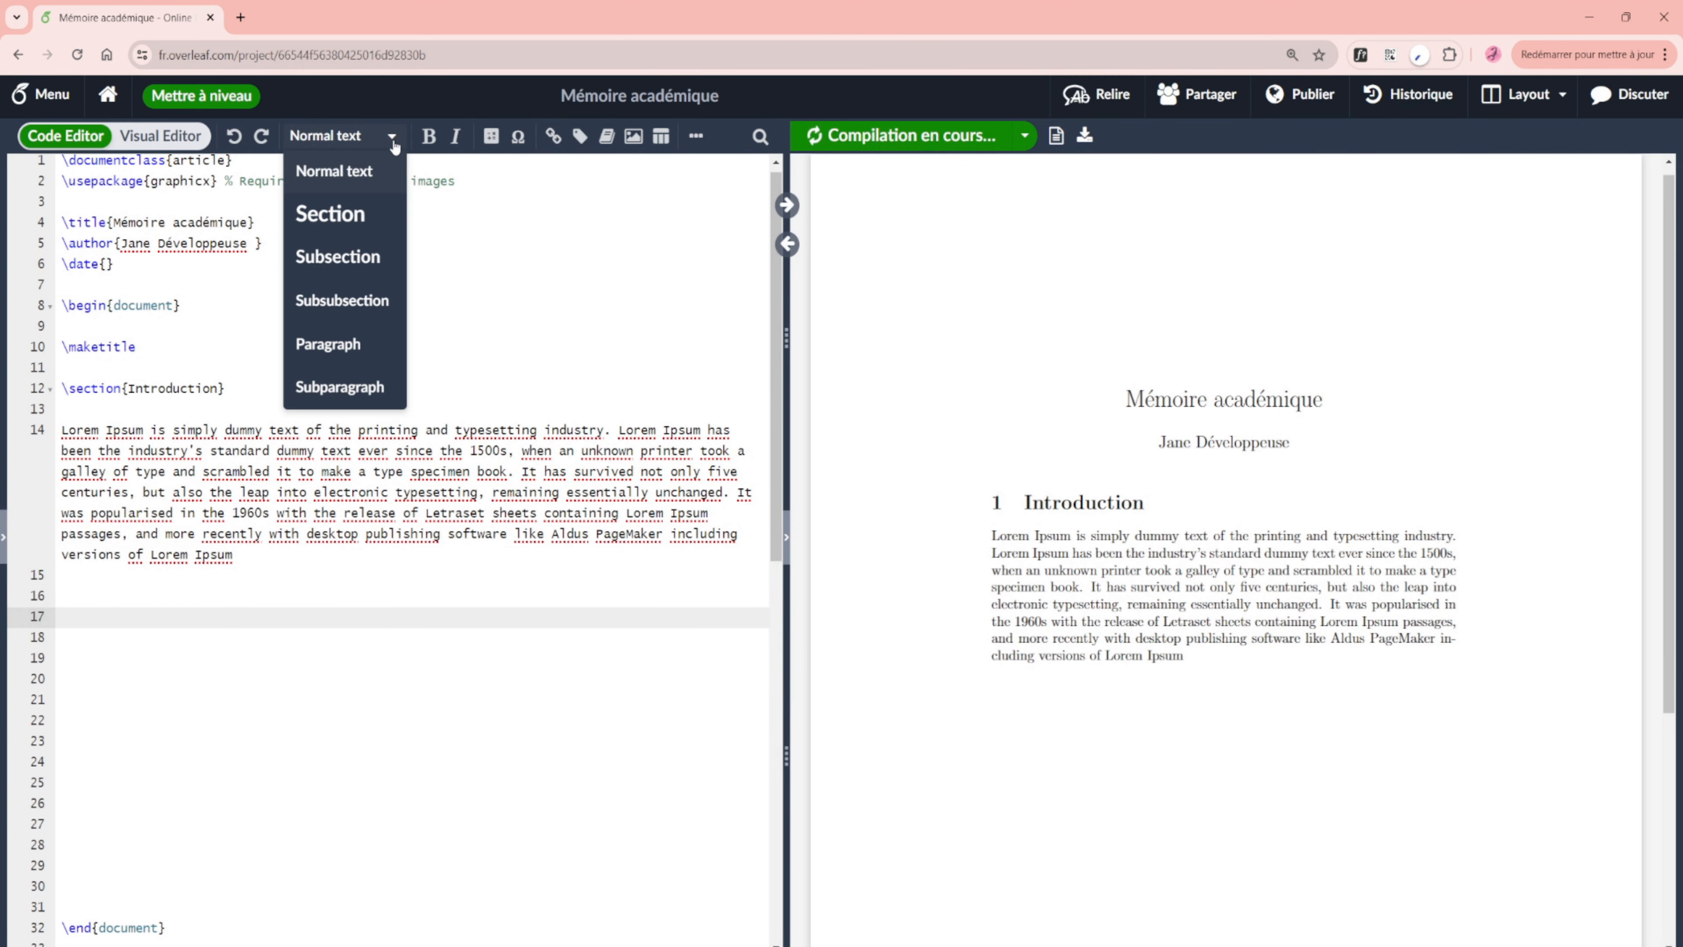
pyautogui.click(370, 218)
pyautogui.write('Se')
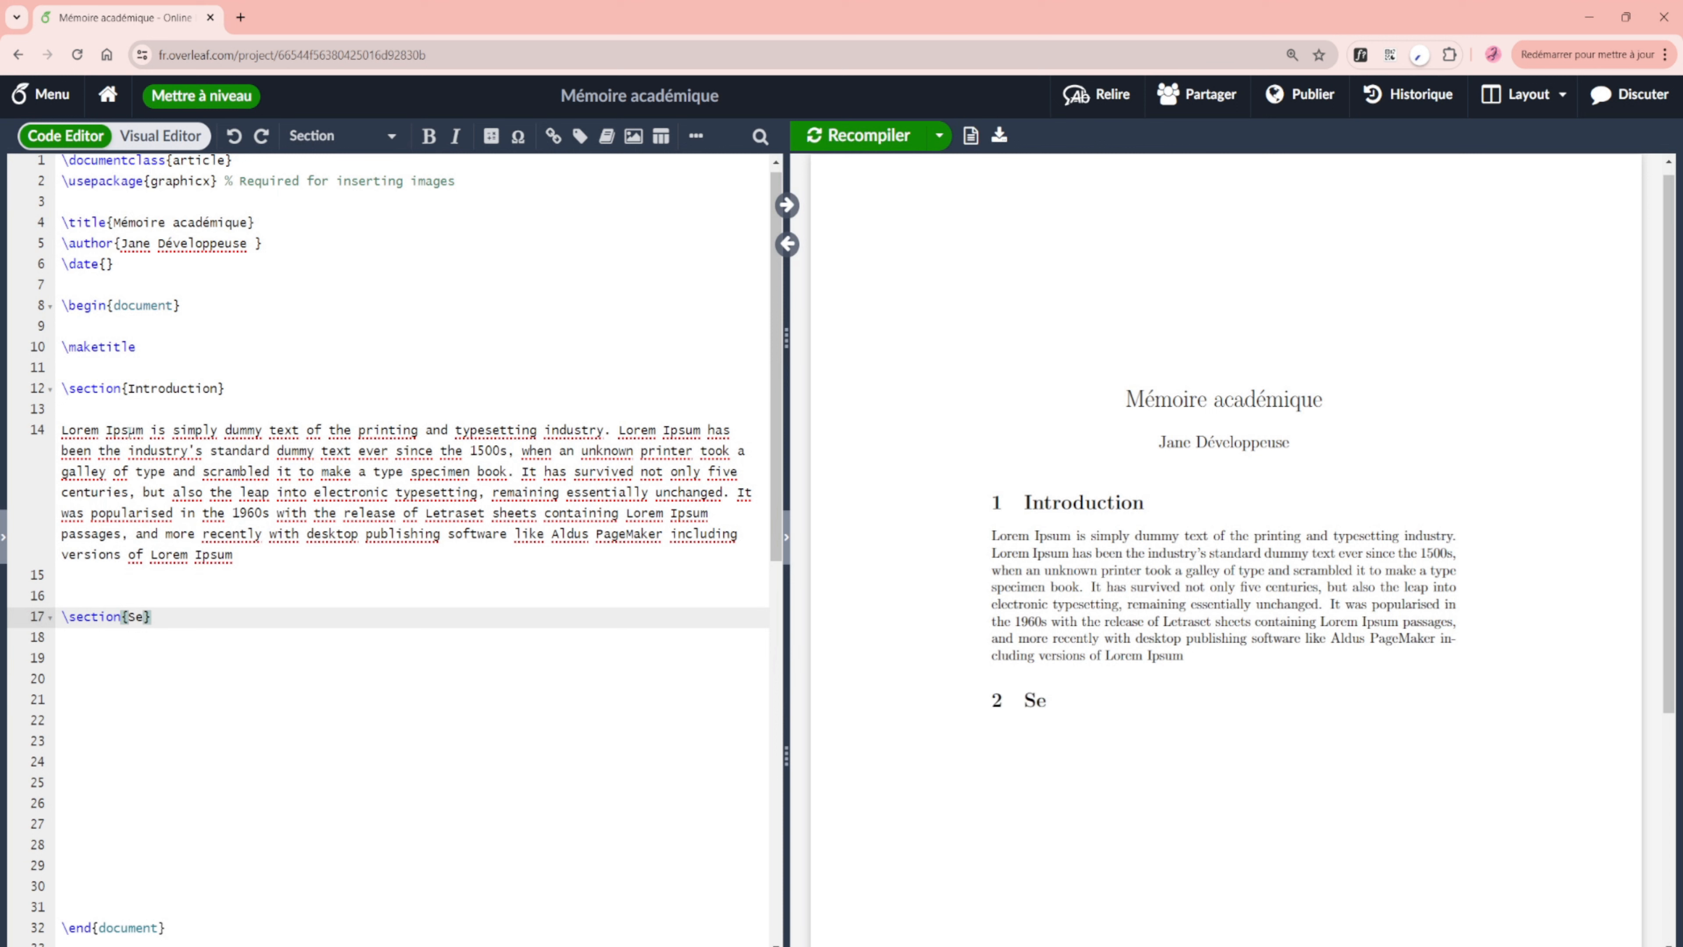
pyautogui.moveTo(143, 431); pyautogui.dragTo(62, 430)
pyautogui.hotkey('ctrl', 'c')
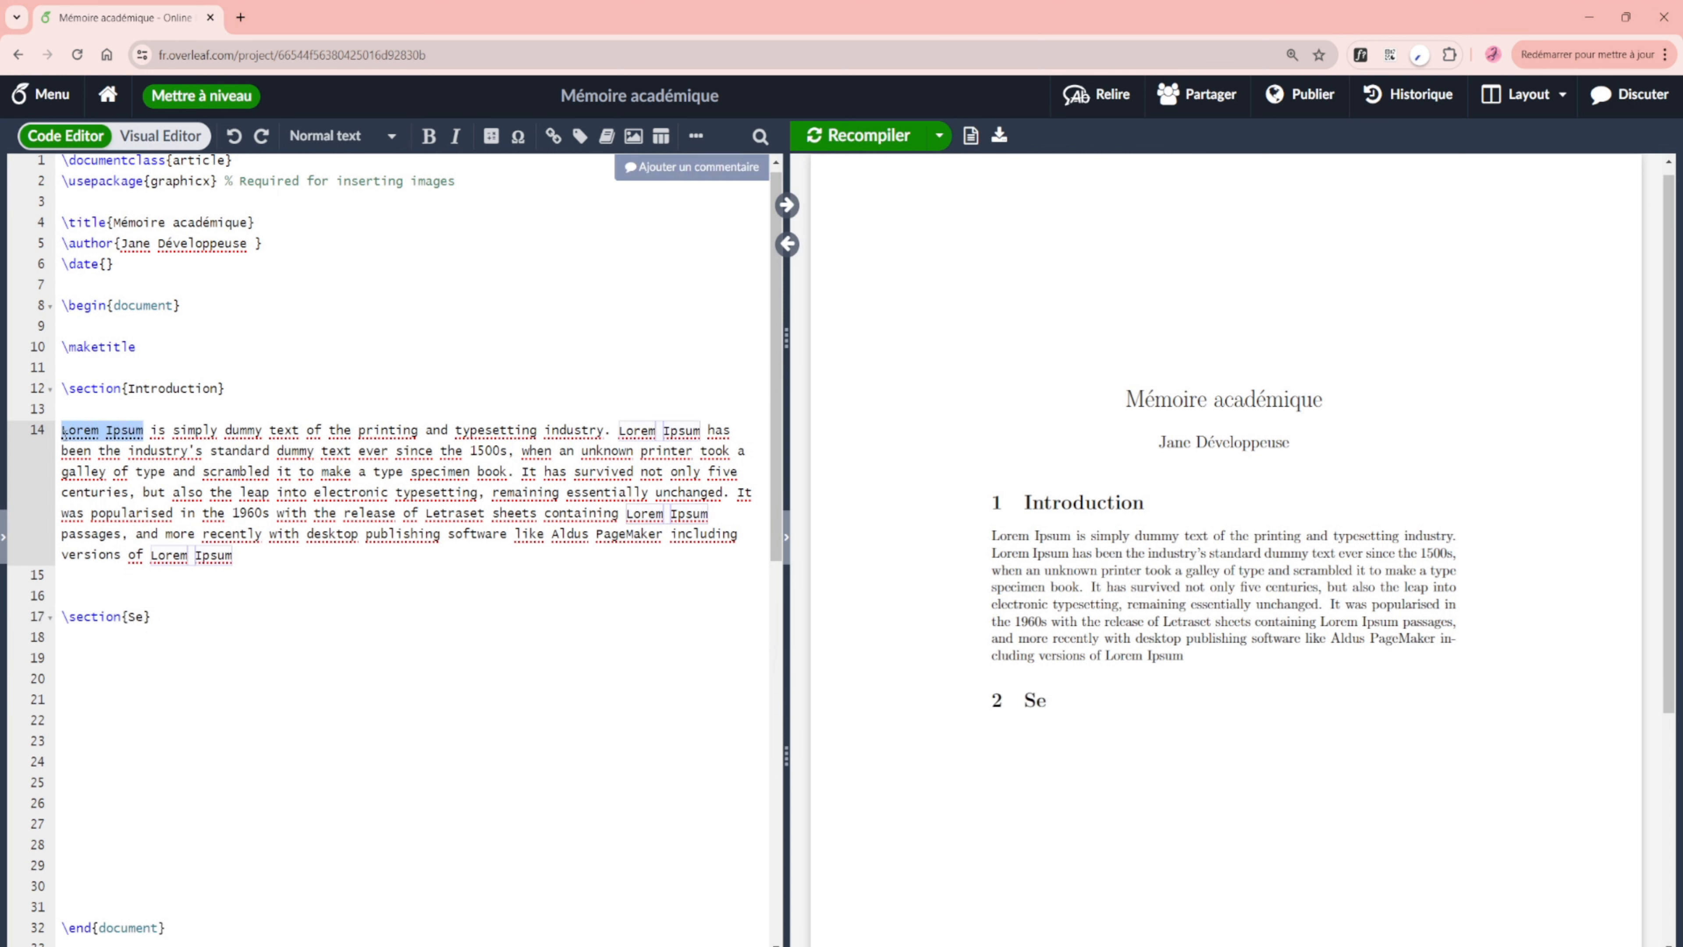
pyautogui.doubleClick(136, 616)
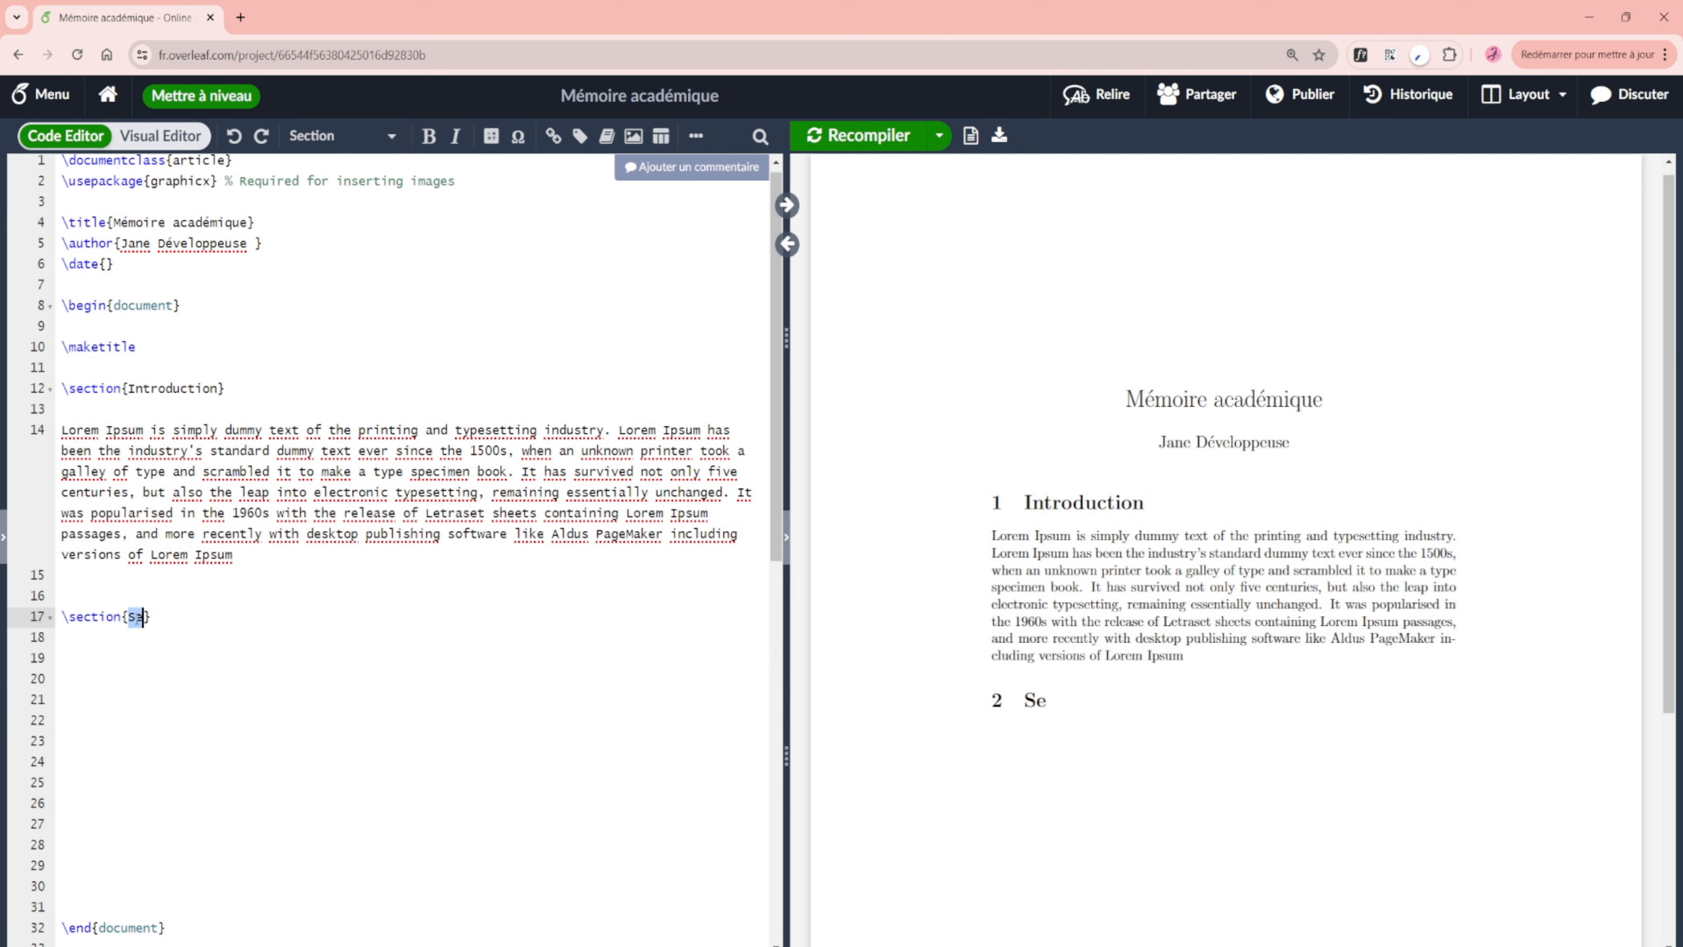
pyautogui.hotkey('ctrl', 'v')
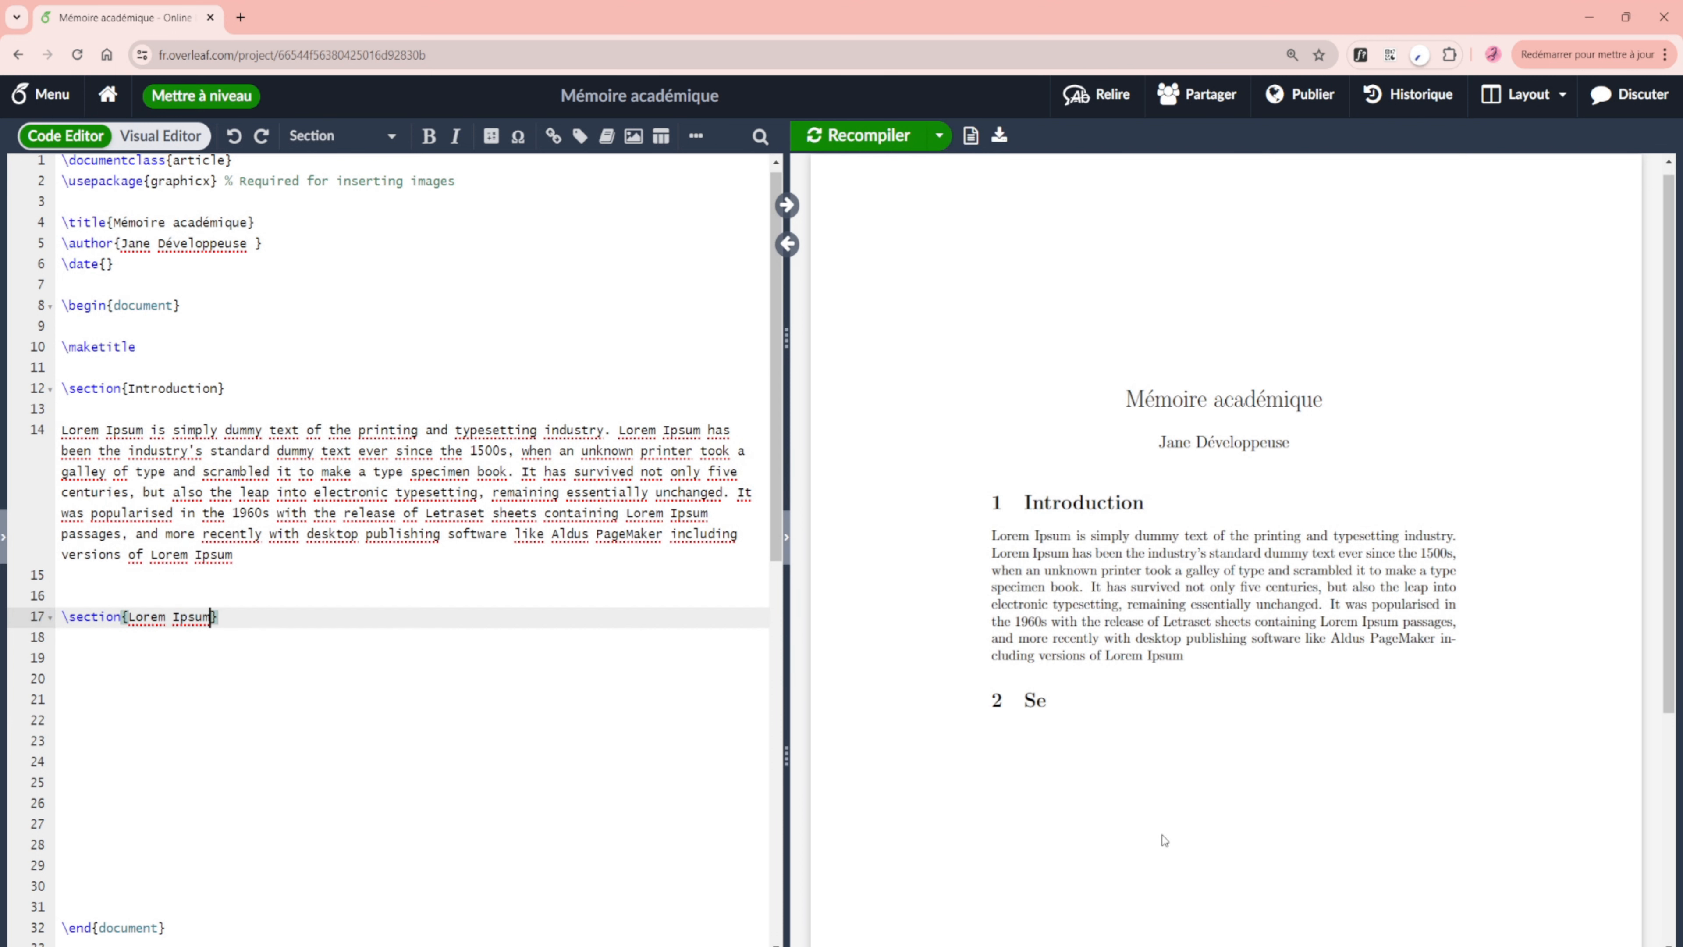
# Insert the same Lorem Ipsum paragraph under the new Lorem Ipsum section and recompile the document.
pyautogui.press('Return')
pyautogui.press('Return')
pyautogui.write("Lorem Ipsum is simply dummy text of the printing and typesetting industry. Lorem Ipsum has been the industry's standard dummy text ever since the 1500s, when an unknown printer took a galley of type and scrambled it to make a type specimen book. It has survived not only five centuries, but also the leap into electronic typesetting, remaining essentially unchanged. It was popularised in the 1960s with the release of Letraset sheets containing Lorem Ipsum passages, and more recently with desktop publishing software like Aldus PageMaker including versions of Lorem Ipsum")
pyautogui.click(822, 135)
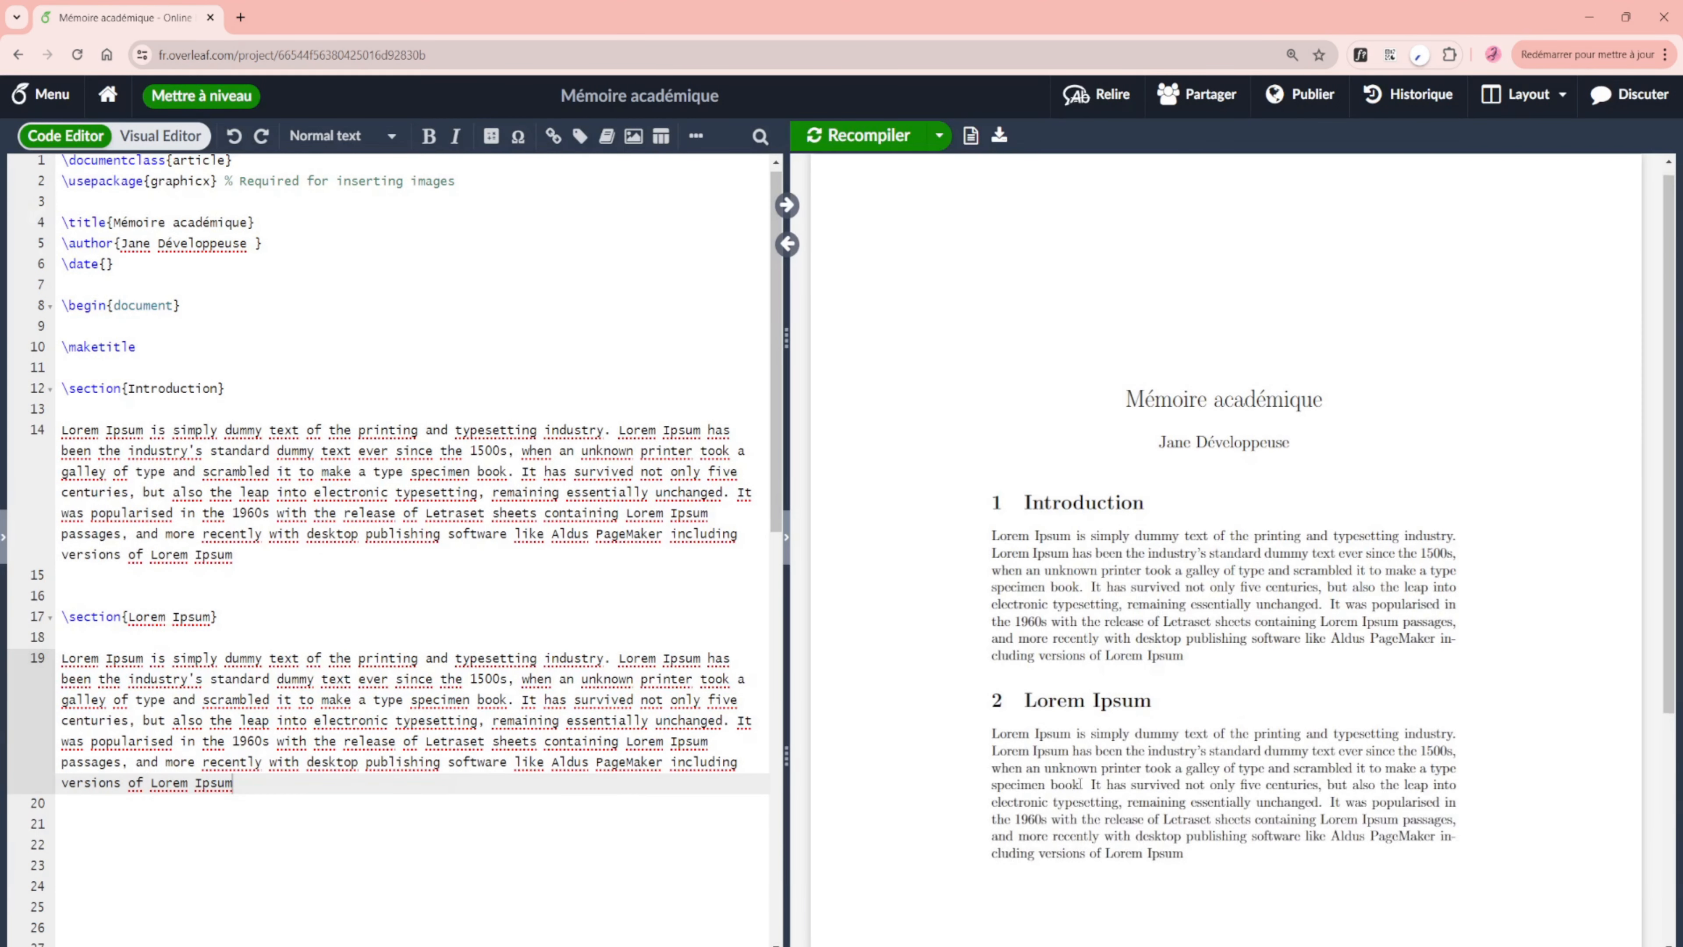
pyautogui.scroll(-4, 1078, 782)
pyautogui.scroll(2, 1093, 752)
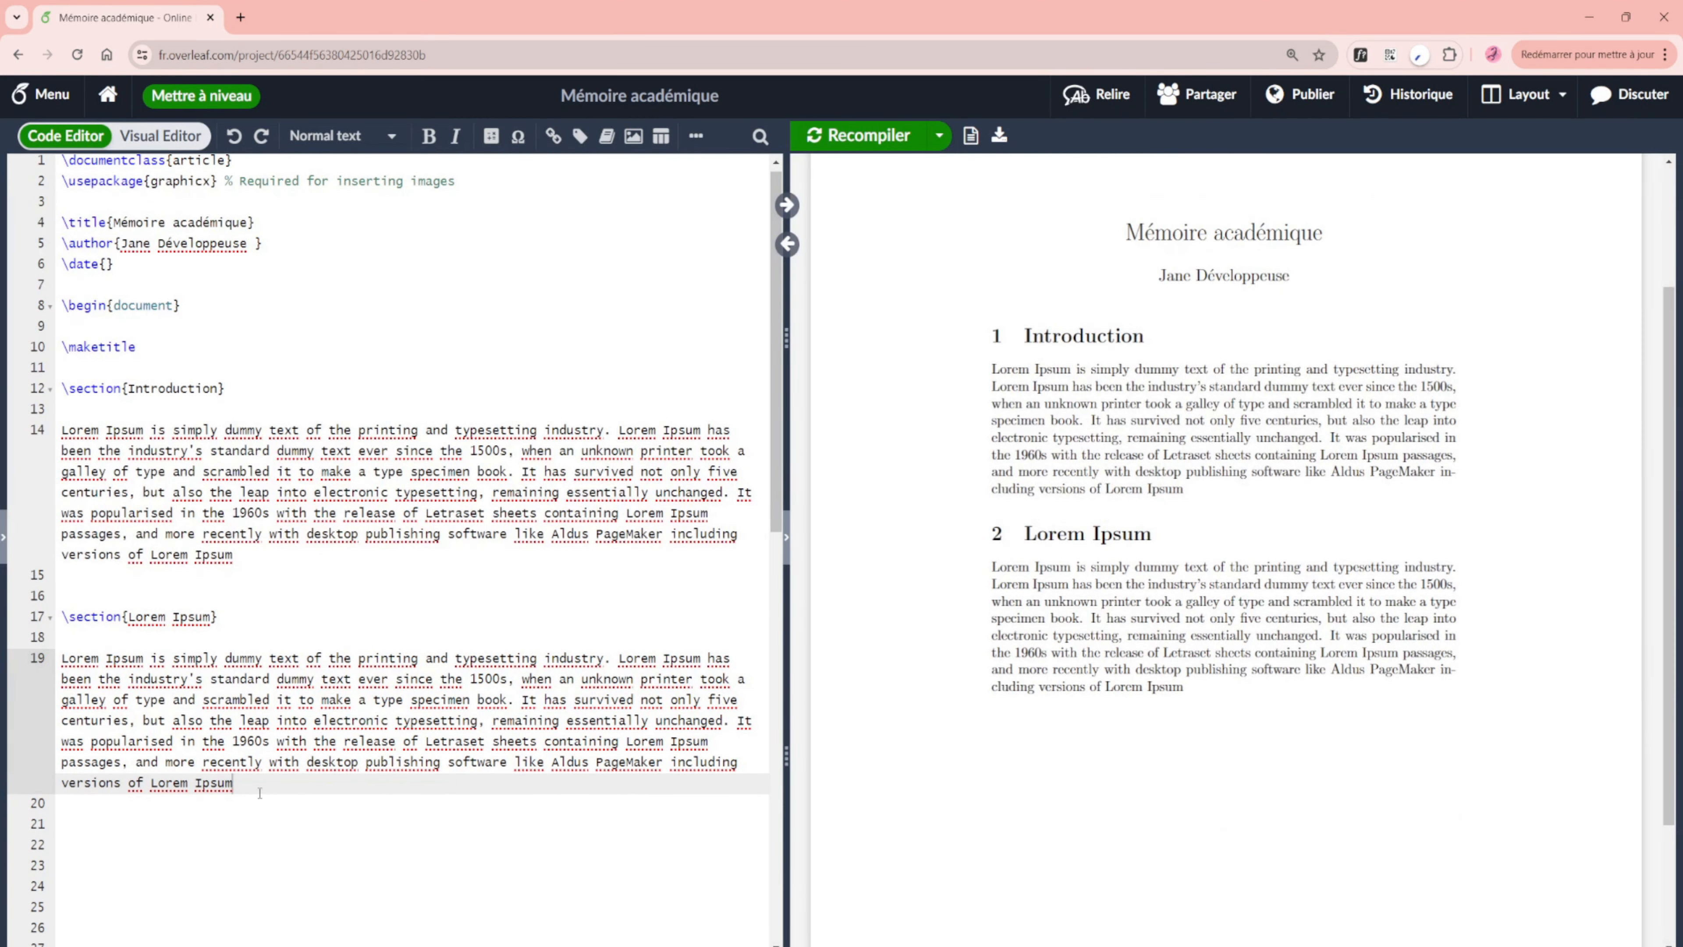
# Duplicate the Introduction and Lorem Ipsum sections with their paragraphs below the existing text and check them in the PDF preview.
pyautogui.moveTo(253, 798); pyautogui.dragTo(63, 389)
pyautogui.hotkey('ctrl', 'c')
pyautogui.click(132, 865)
pyautogui.hotkey('ctrl', 'v')
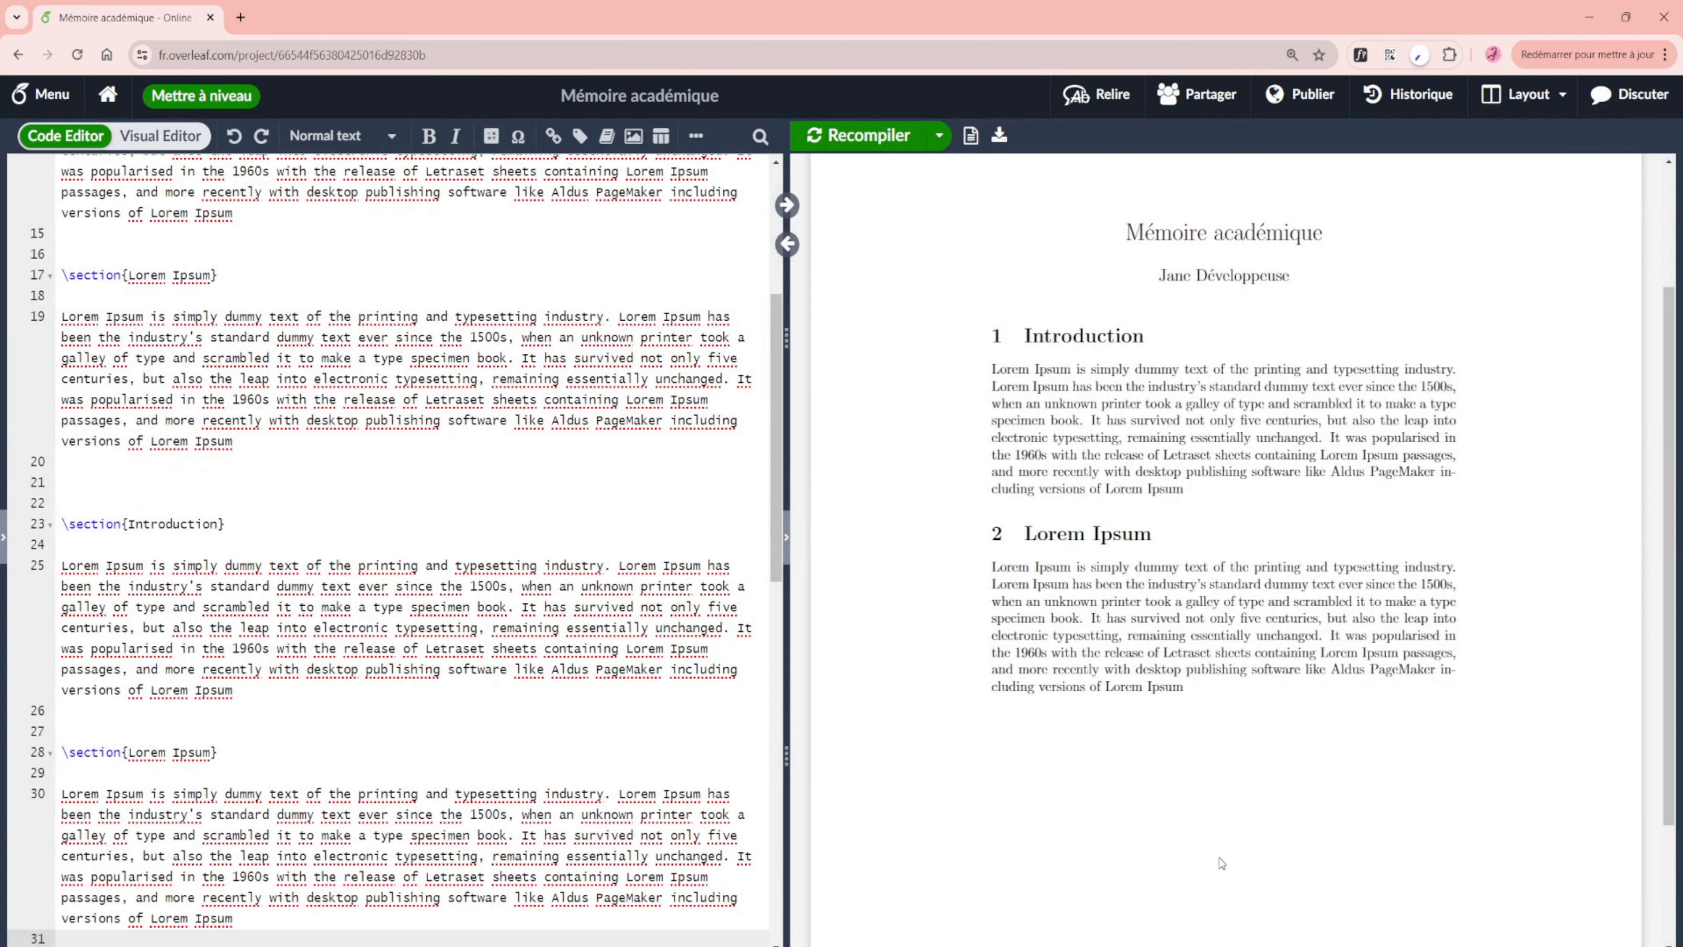
pyautogui.moveTo(880, 192)
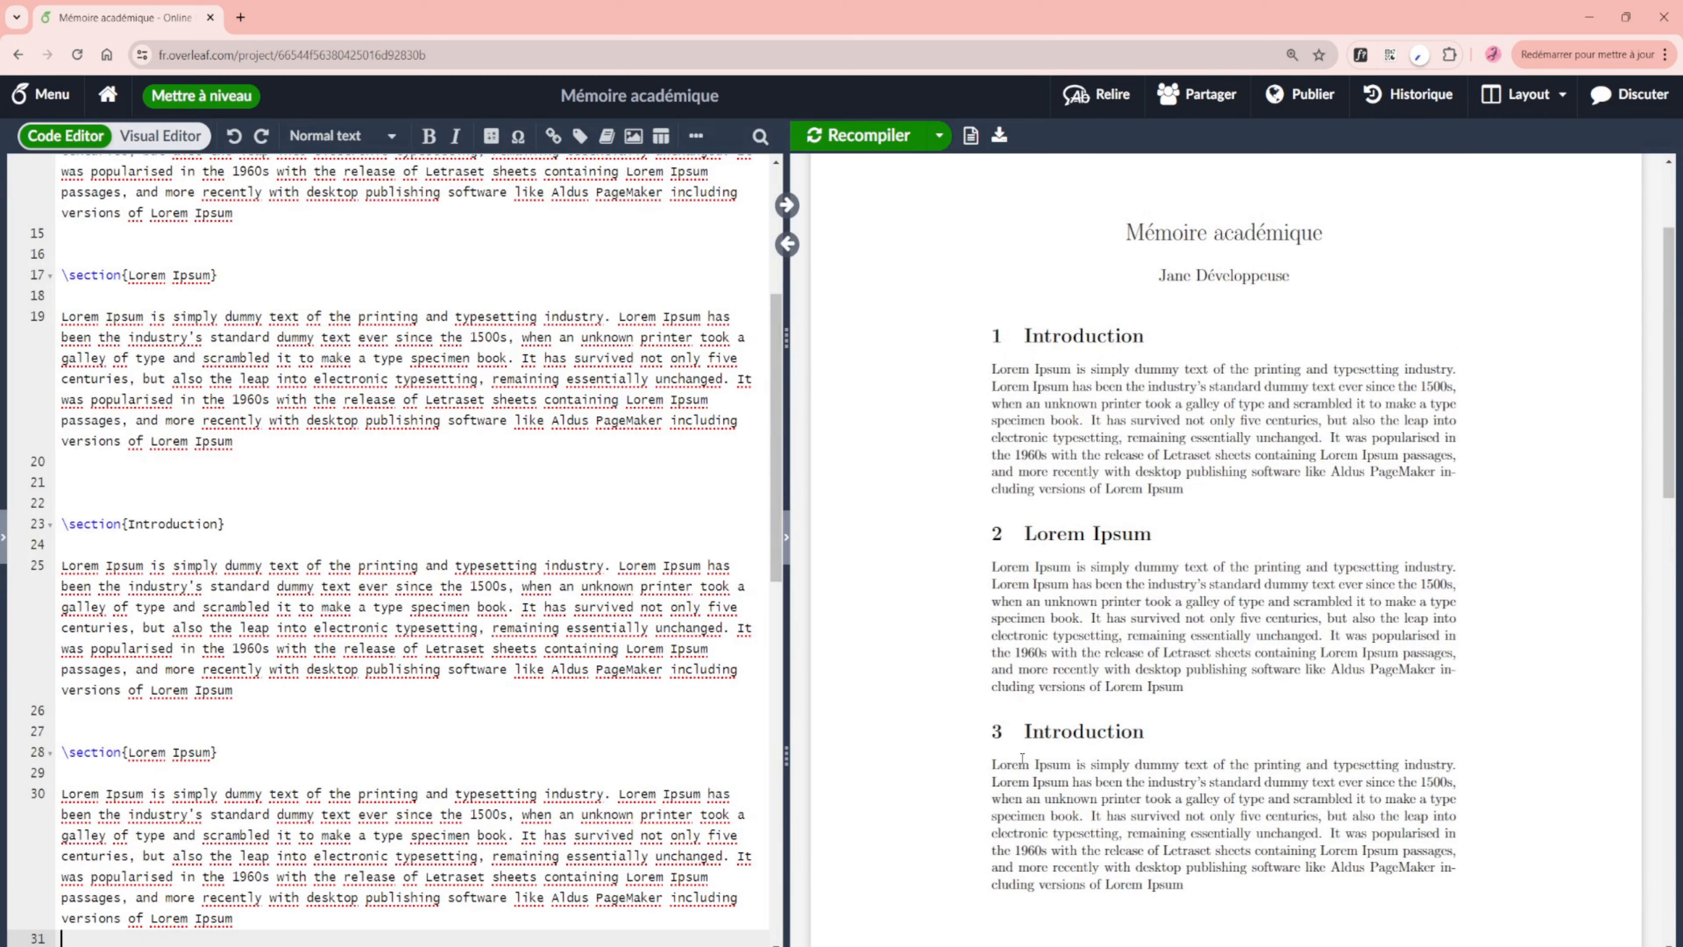
pyautogui.scroll(-10, 1047, 809)
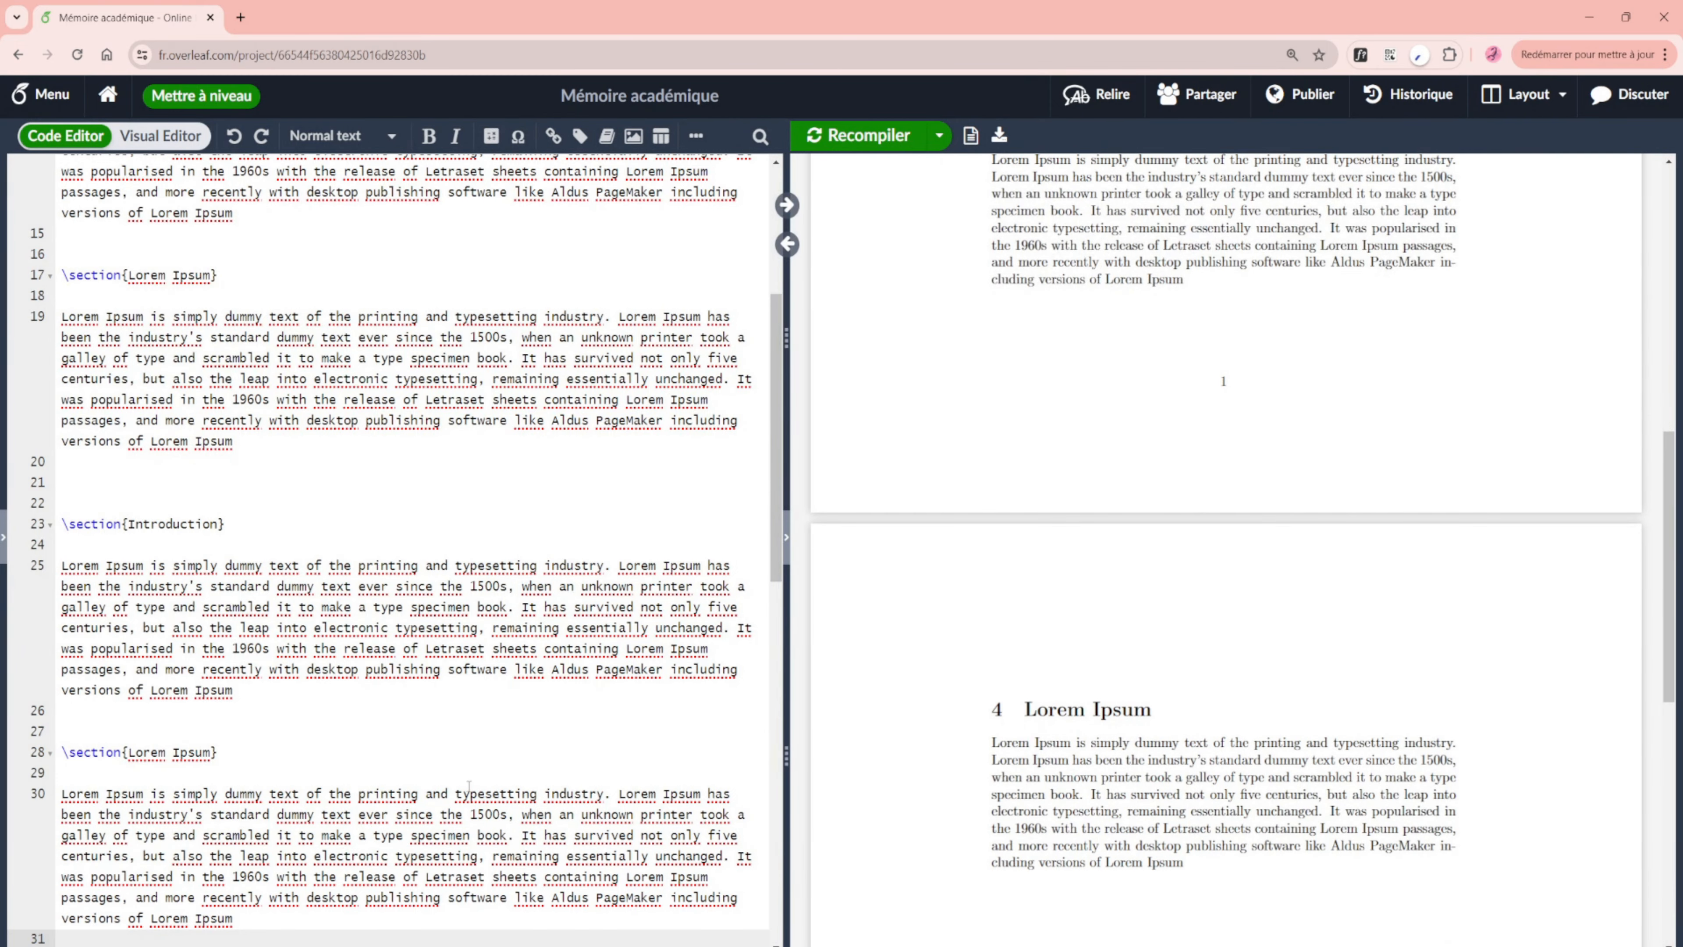
# Insert an empty subsection after the last paragraph and rename the section above it to "Avantages".
pyautogui.scroll(-4, 468, 786)
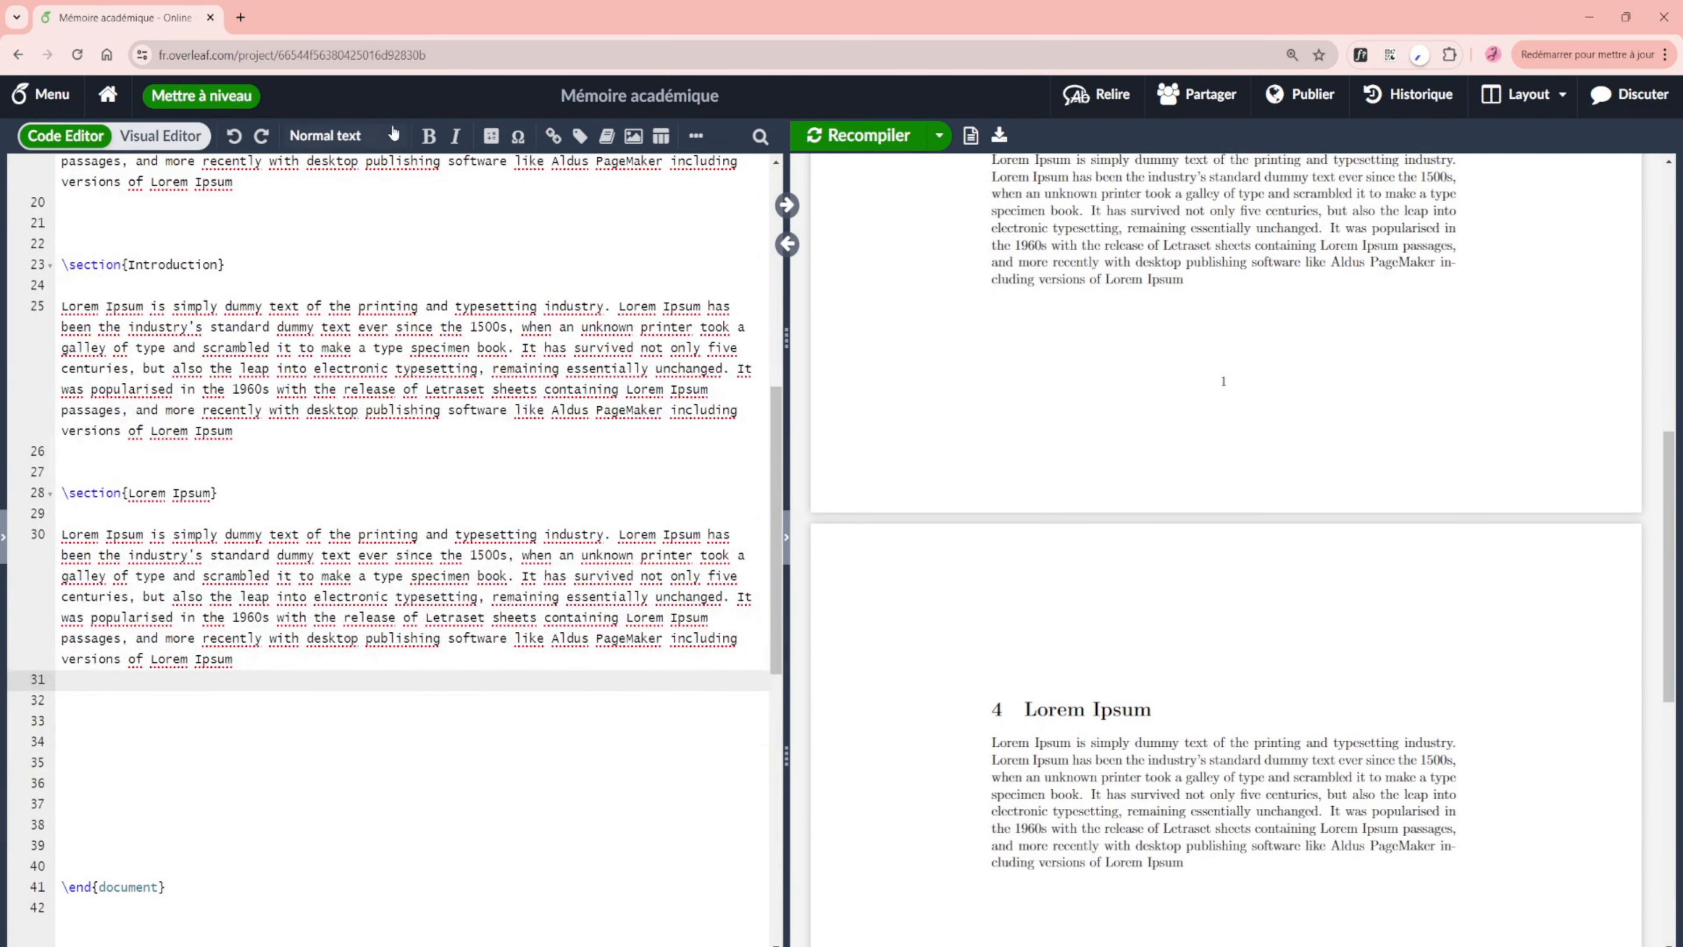
pyautogui.click(396, 136)
pyautogui.click(325, 219)
pyautogui.moveTo(129, 493); pyautogui.dragTo(210, 493)
pyautogui.write('Avantages')
# Title the empty subsection "Lorem Ipsum is simply" by copying those words from the paragraph above.
pyautogui.moveTo(62, 535); pyautogui.dragTo(224, 535)
pyautogui.hotkey('ctrl', 'c')
pyautogui.click(151, 701)
pyautogui.hotkey('ctrl', 'v')
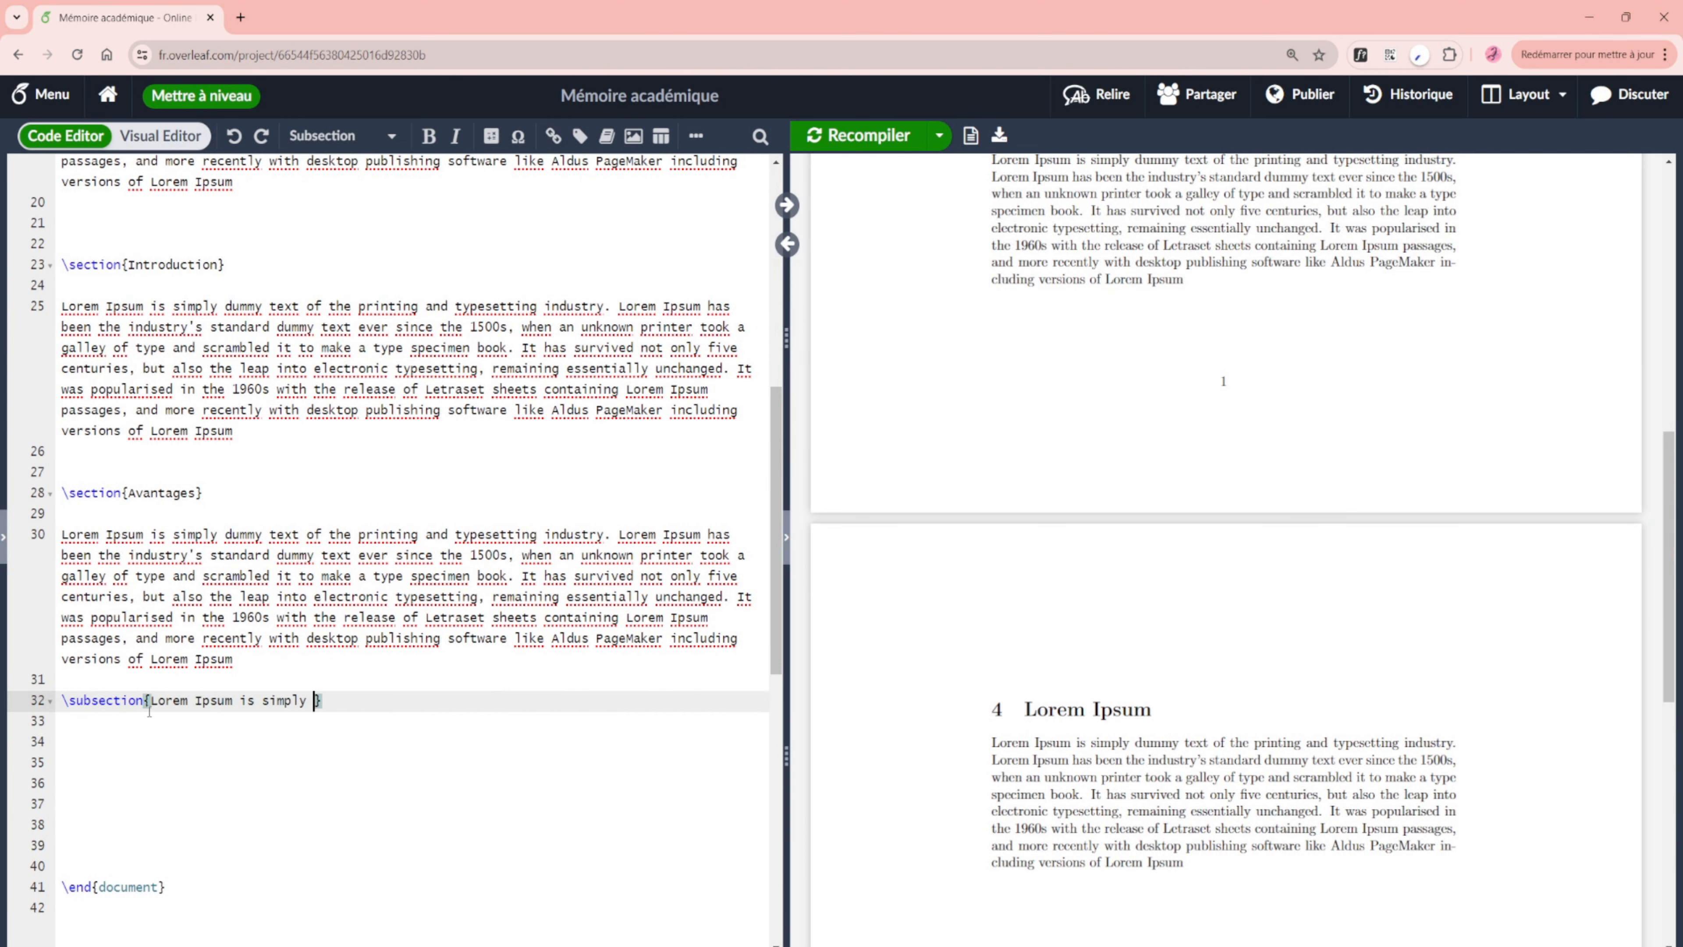
# Copy the Avantages section's paragraph and paste it directly under the subsection heading.
pyautogui.moveTo(234, 659); pyautogui.dragTo(62, 534)
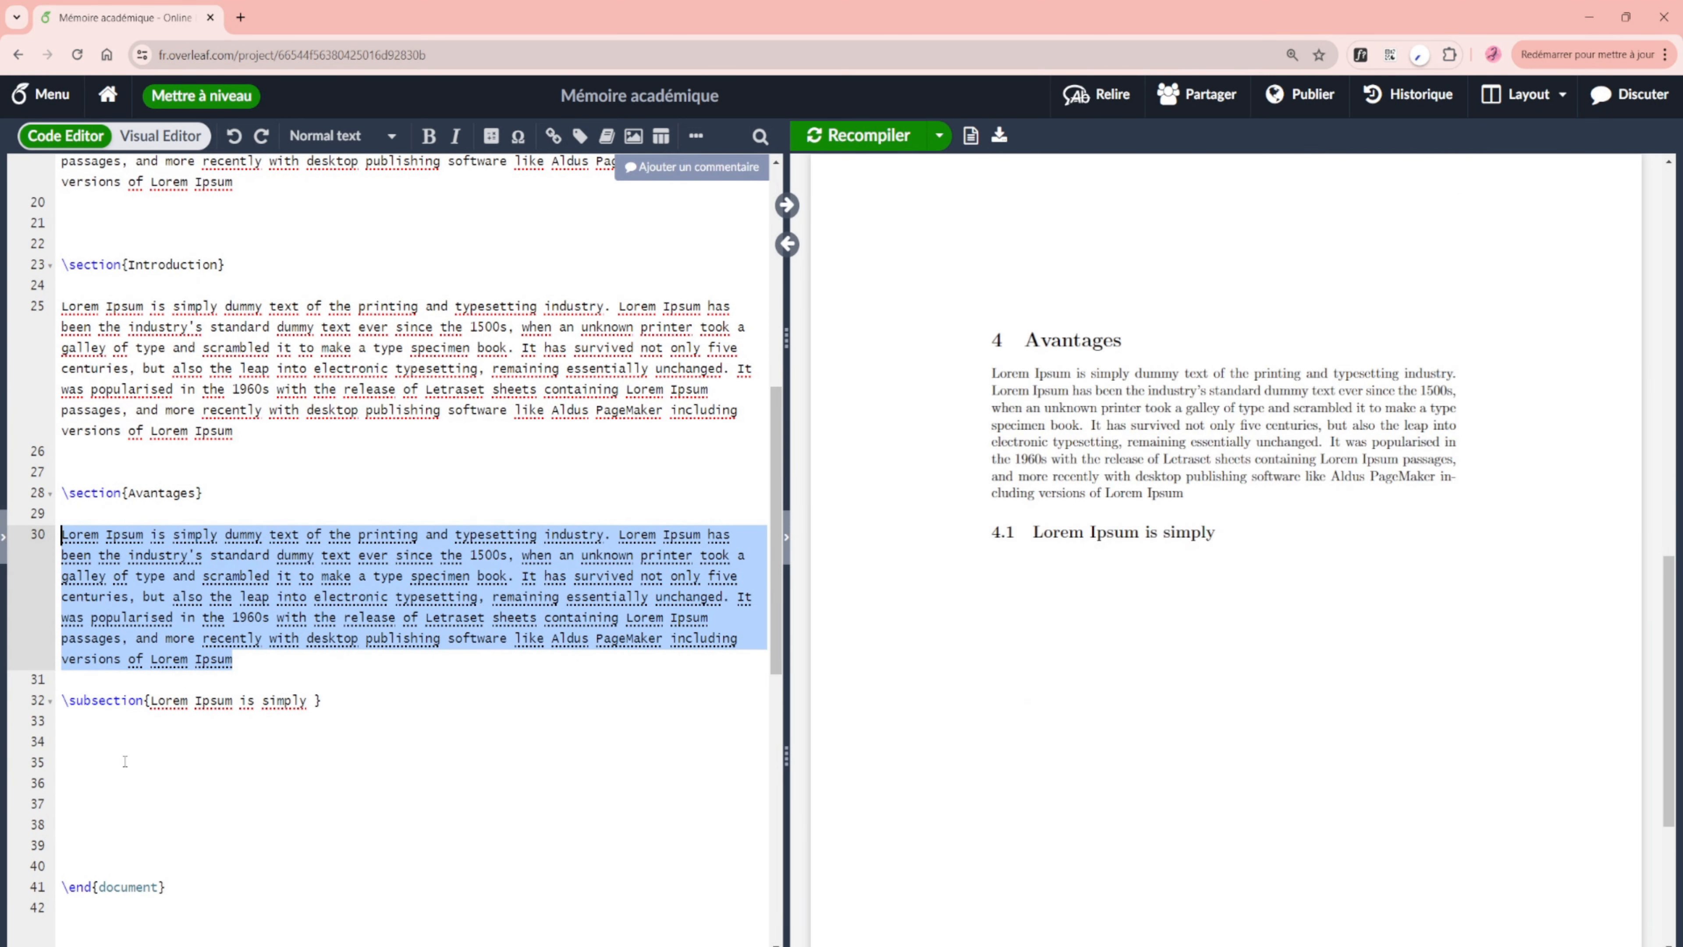
pyautogui.click(104, 722)
pyautogui.hotkey('ctrl', 'v')
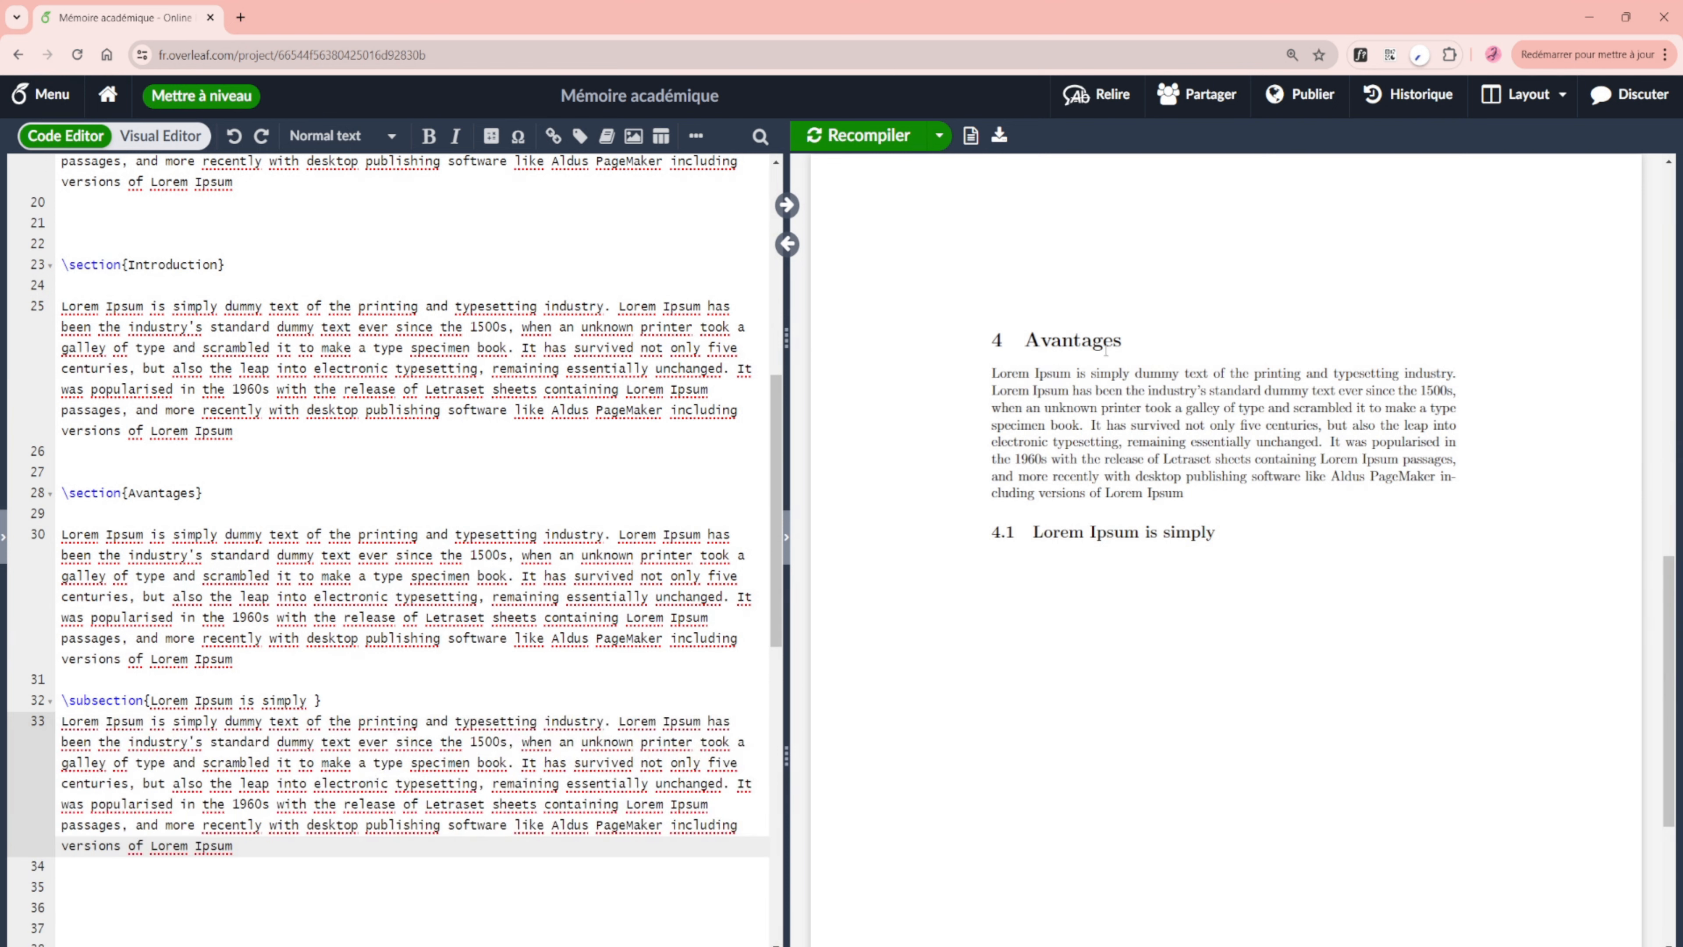
# Duplicate the "Lorem Ipsum is simply" subsection with its paragraph below the original.
pyautogui.moveTo(233, 846); pyautogui.dragTo(60, 700)
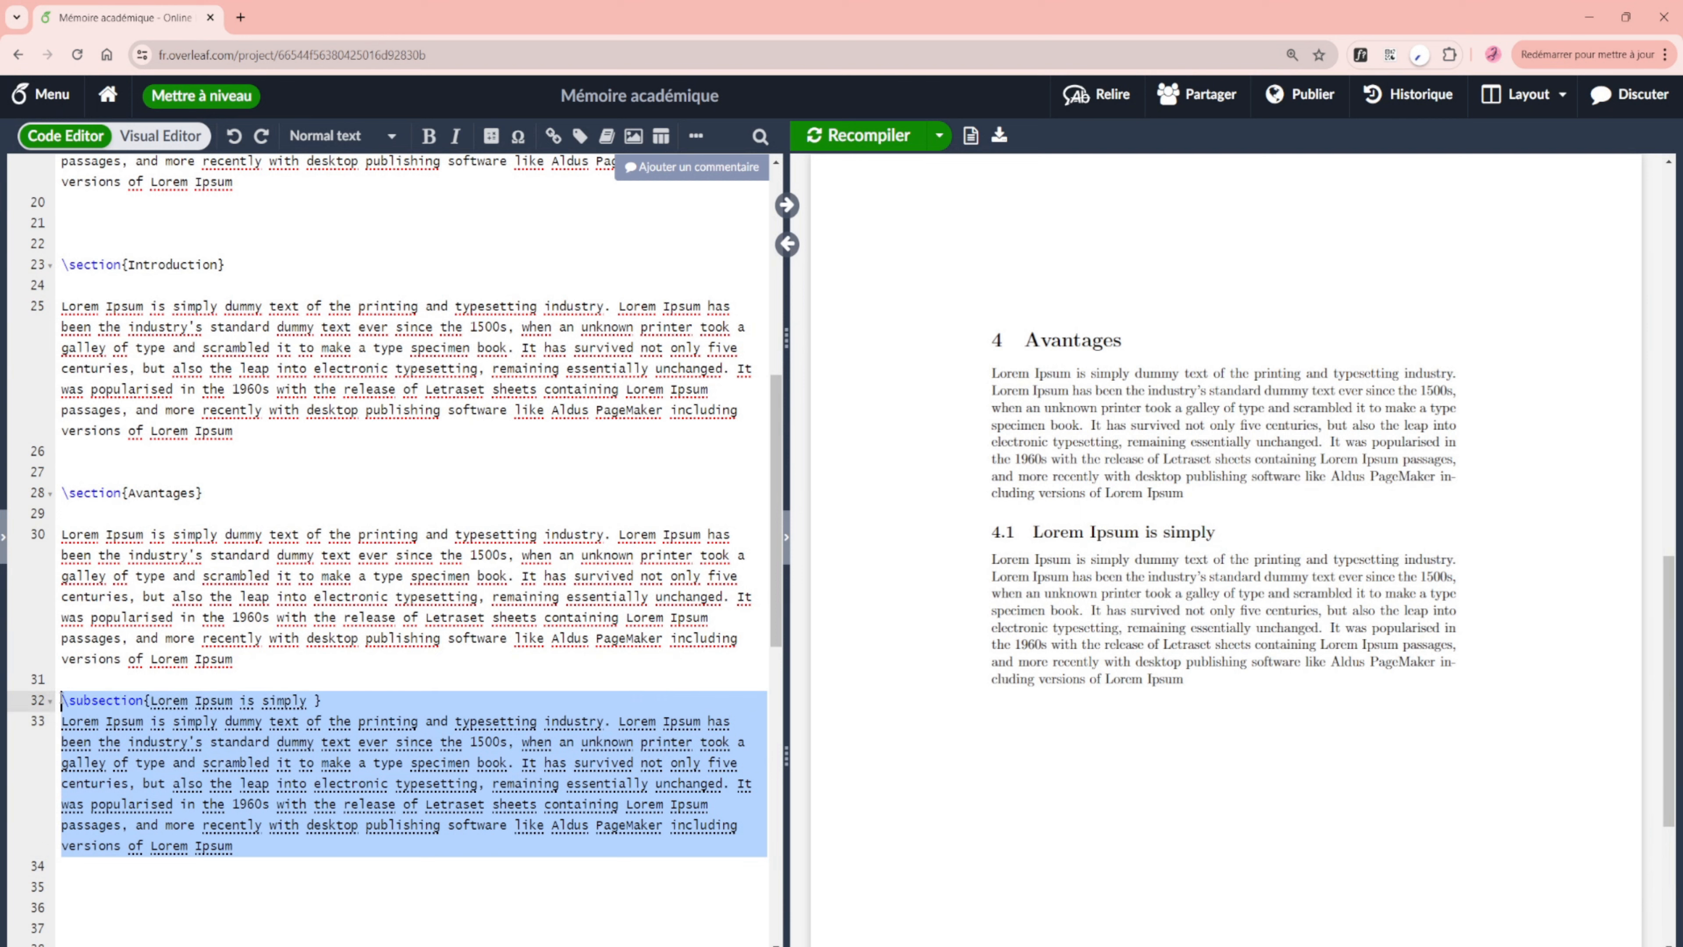
pyautogui.hotkey('ctrl', 'c')
pyautogui.click(132, 886)
pyautogui.hotkey('ctrl', 'v')
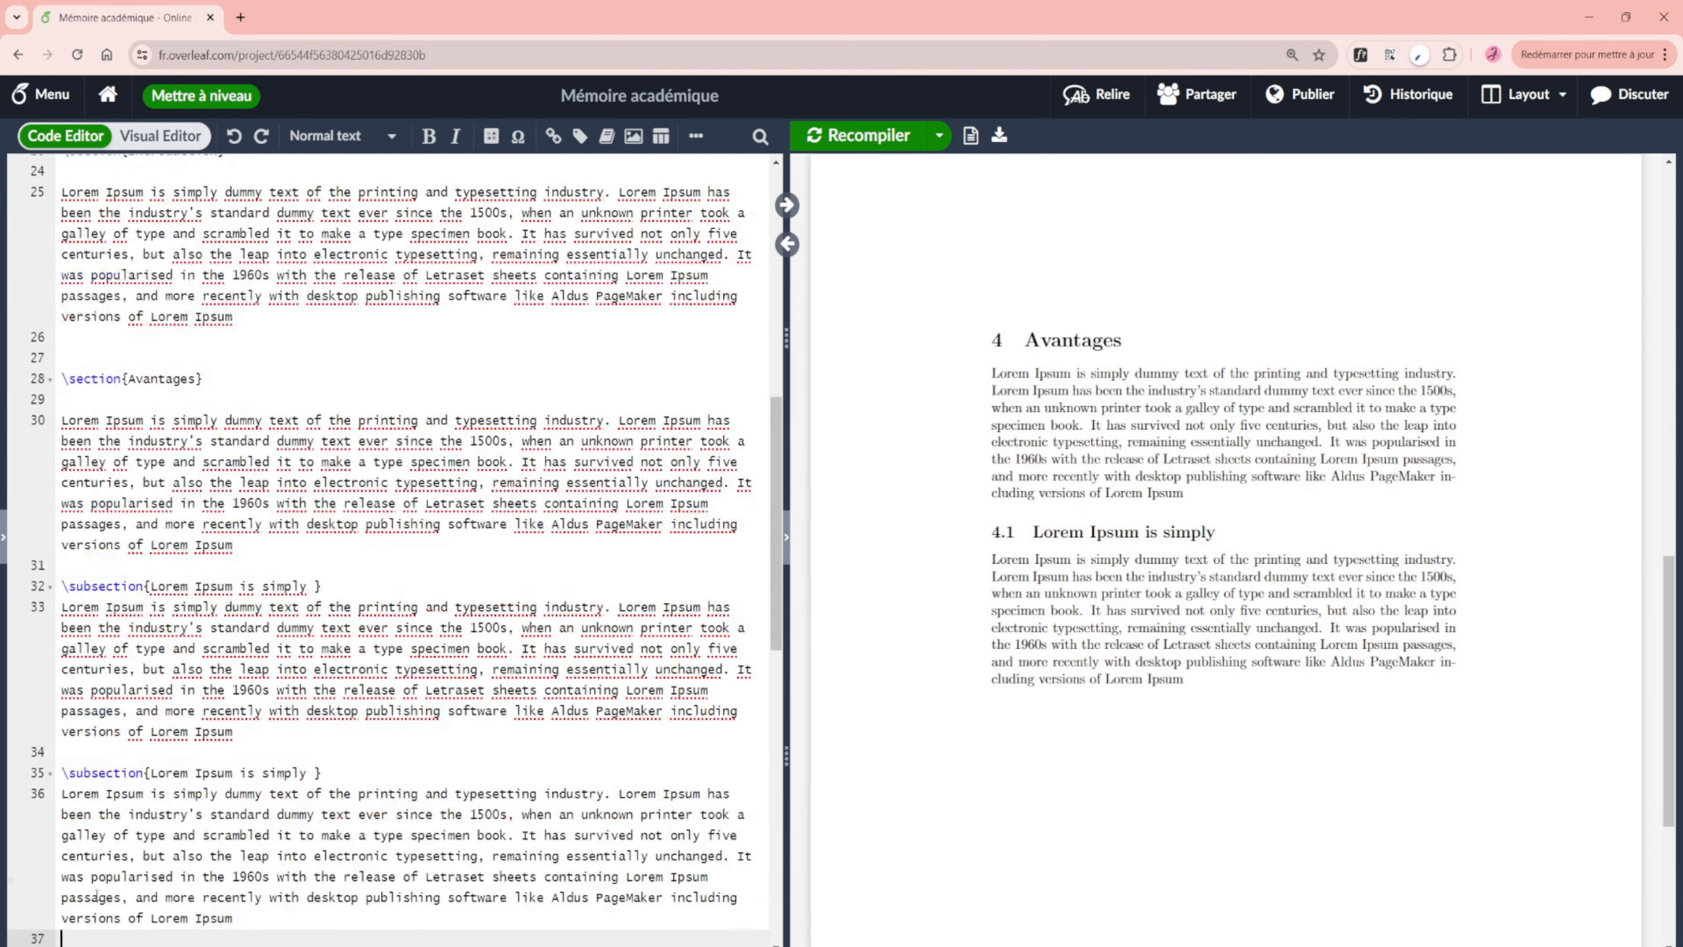
# Paste a third copy of the subsection, separate it from the second with a blank line, and recompile to review the numbering.
pyautogui.scroll(-5, 171, 823)
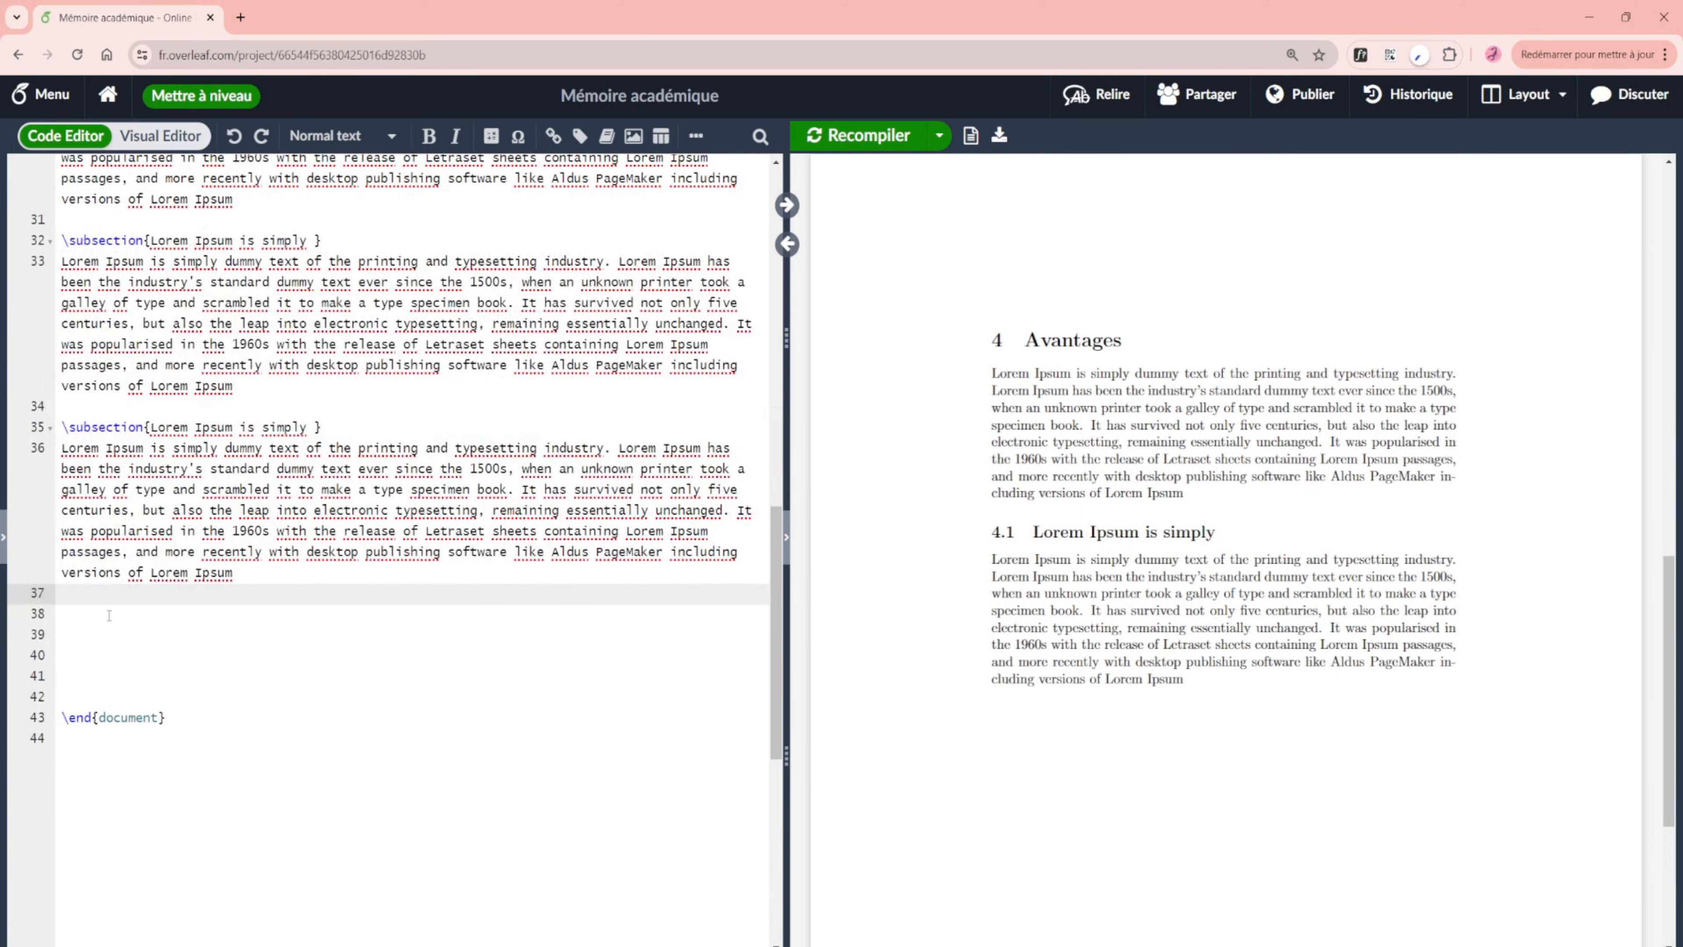
pyautogui.hotkey('ctrl', 'v')
pyautogui.press('Return')
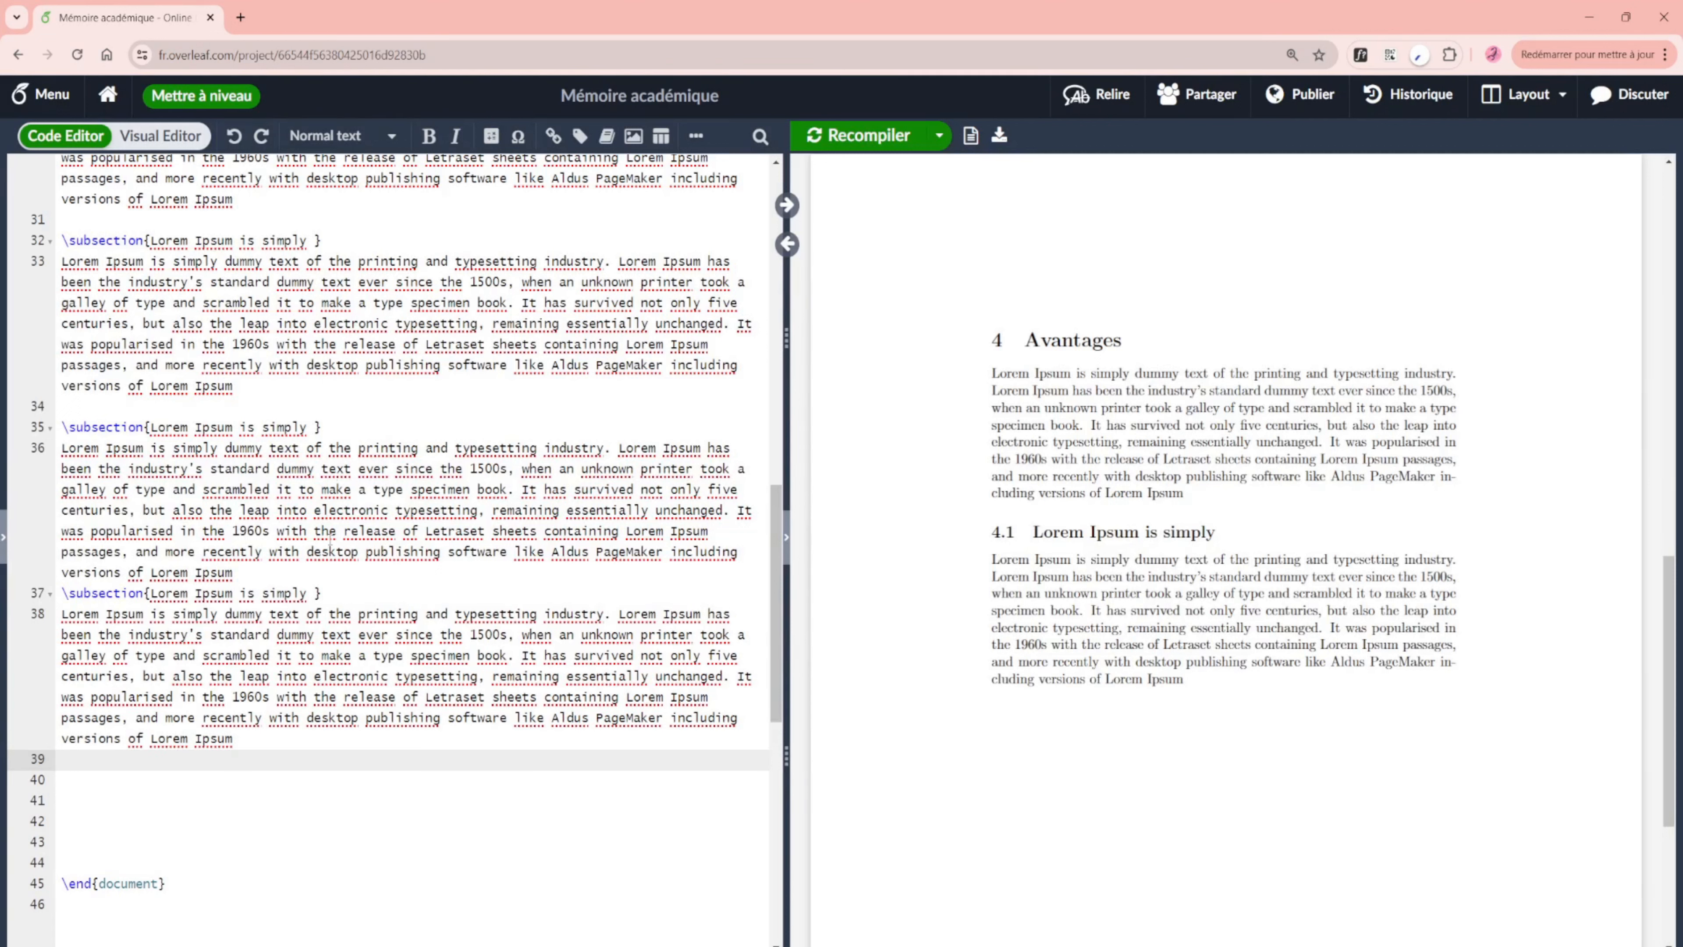
pyautogui.click(325, 581)
pyautogui.press('Return')
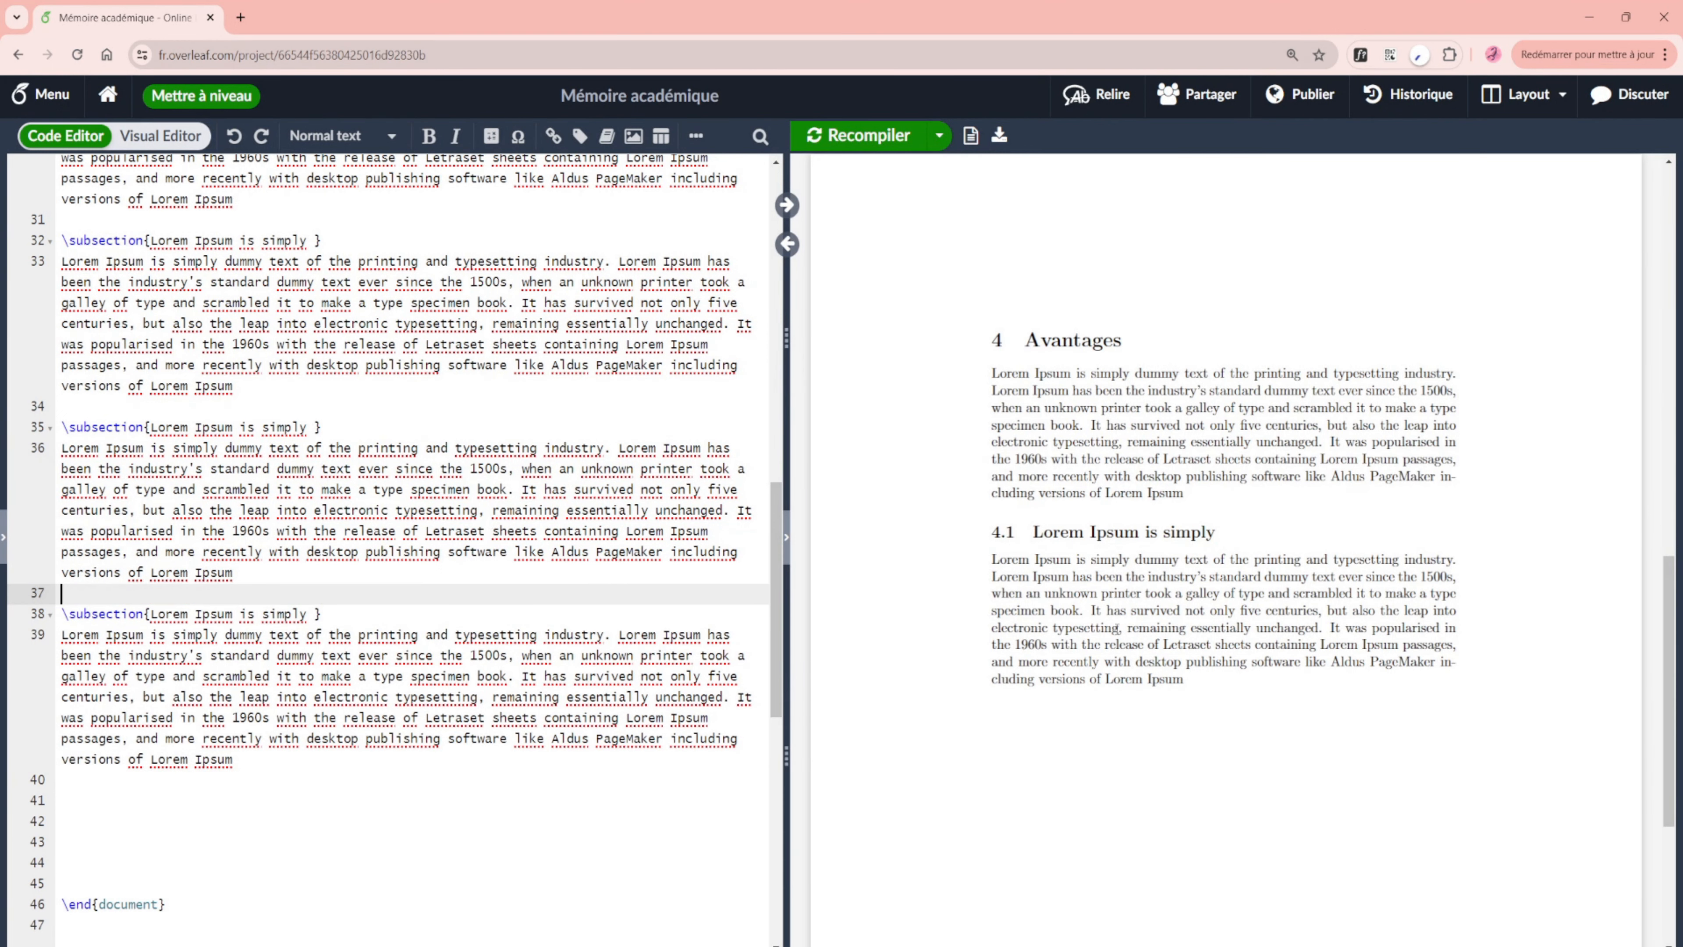
pyautogui.hotkey('ctrl', 's')
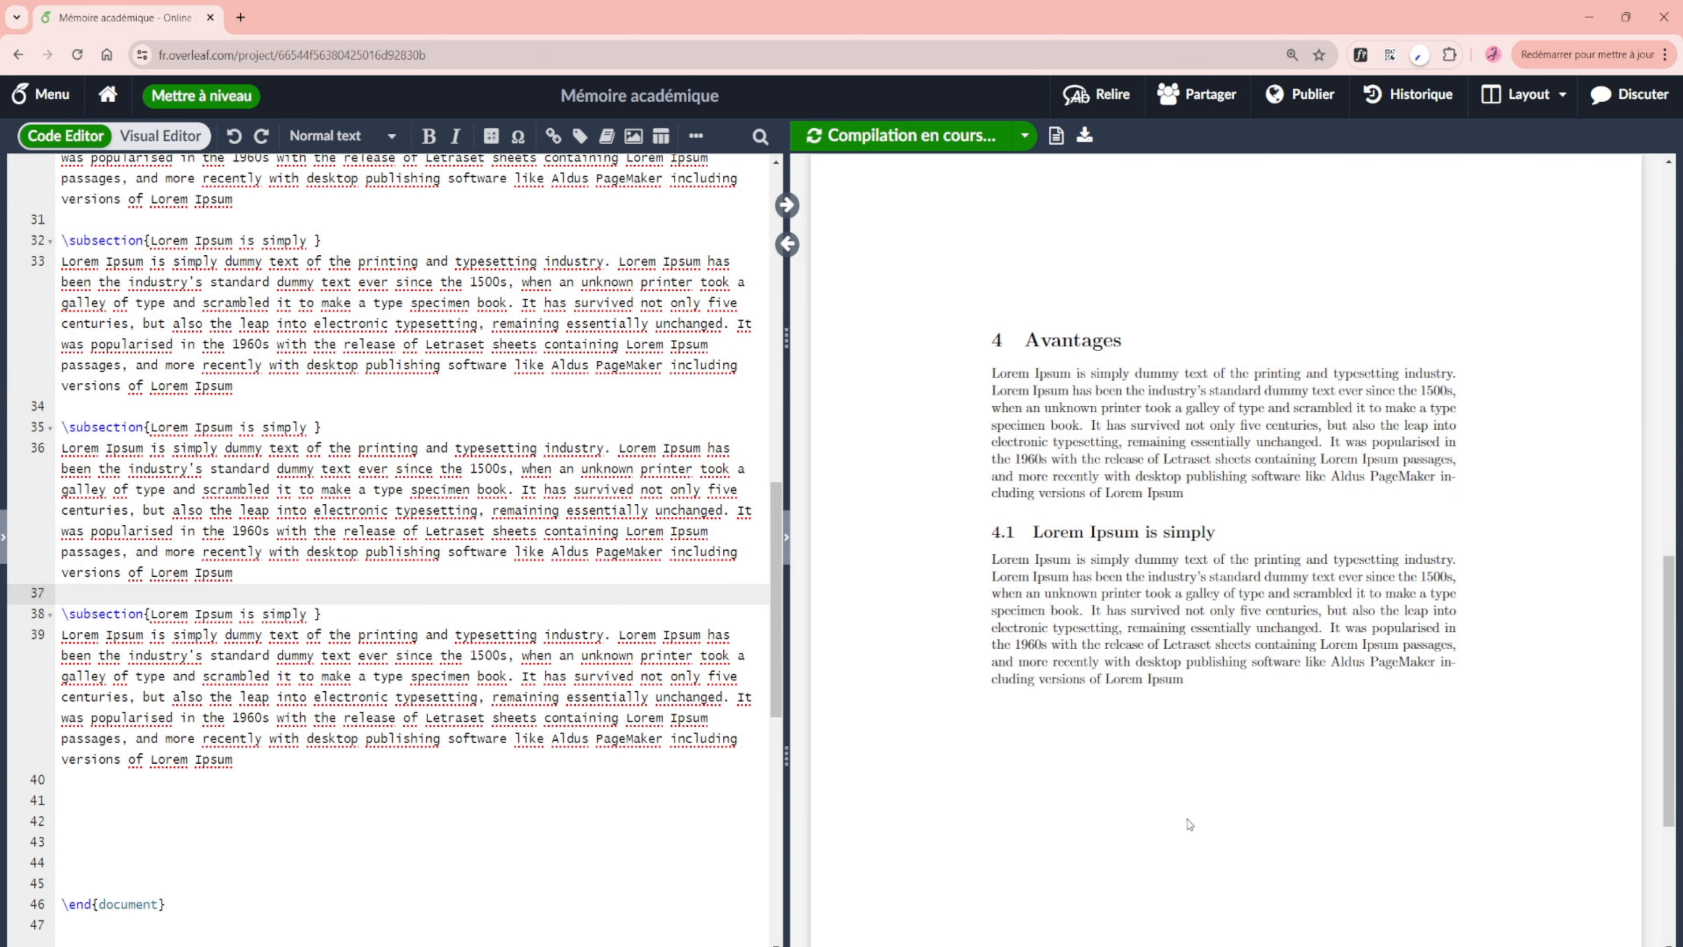
pyautogui.scroll(-3, 1023, 250)
pyautogui.moveTo(1020, 171)
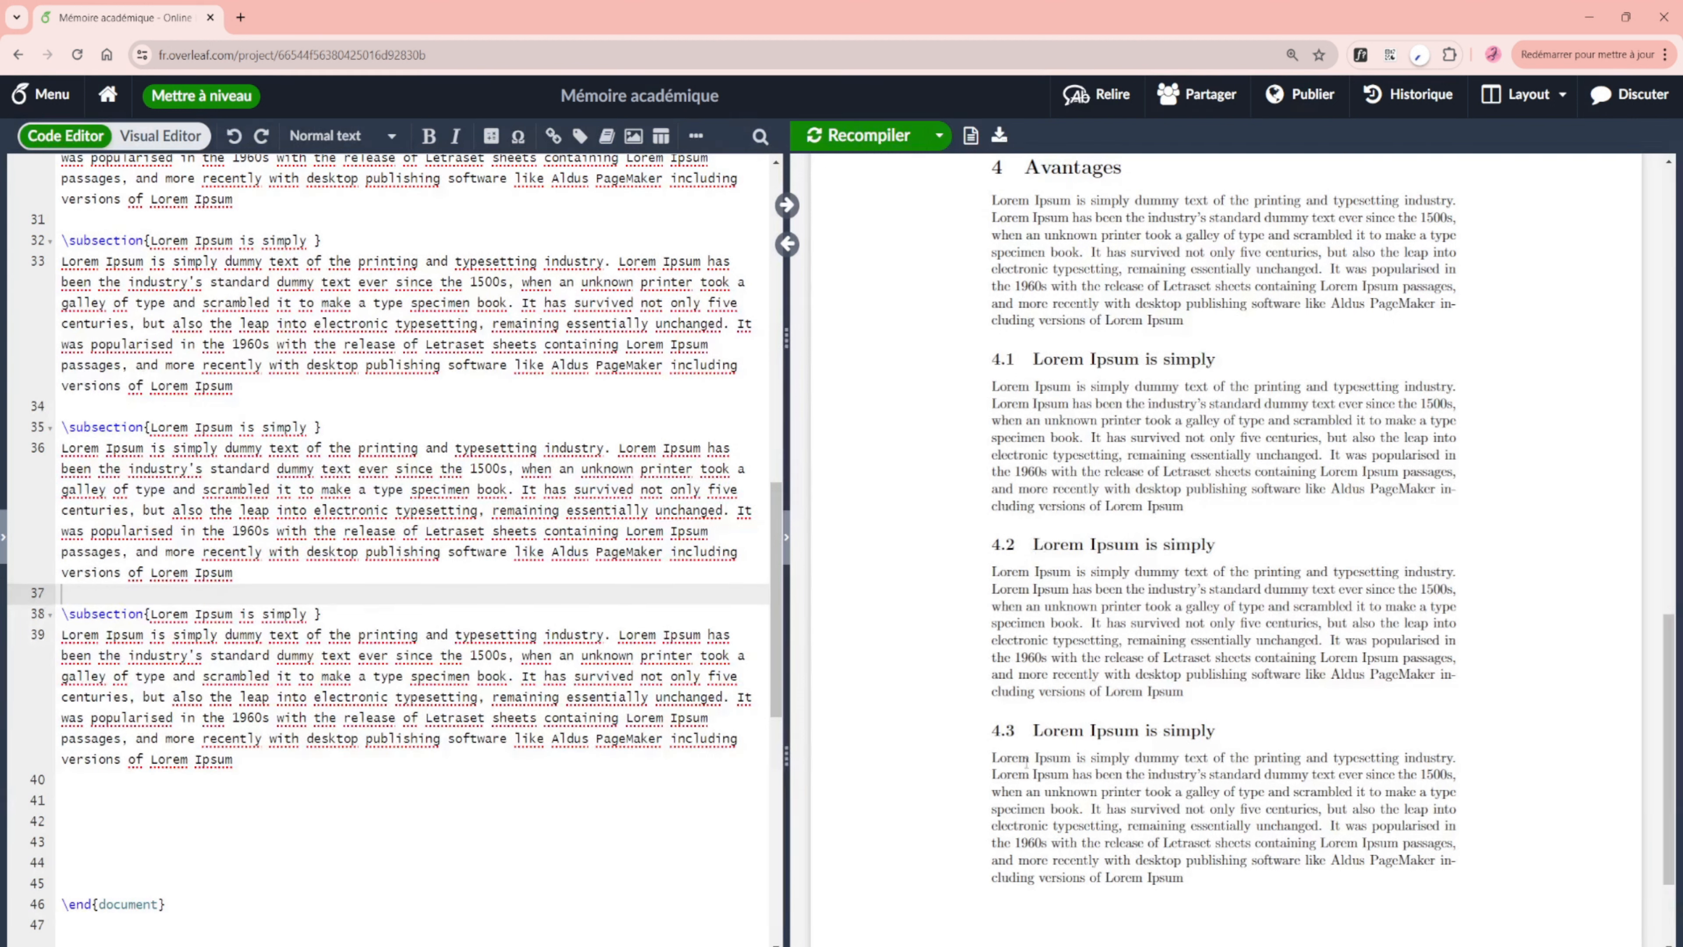
pyautogui.moveTo(1041, 736); pyautogui.dragTo(1201, 744)
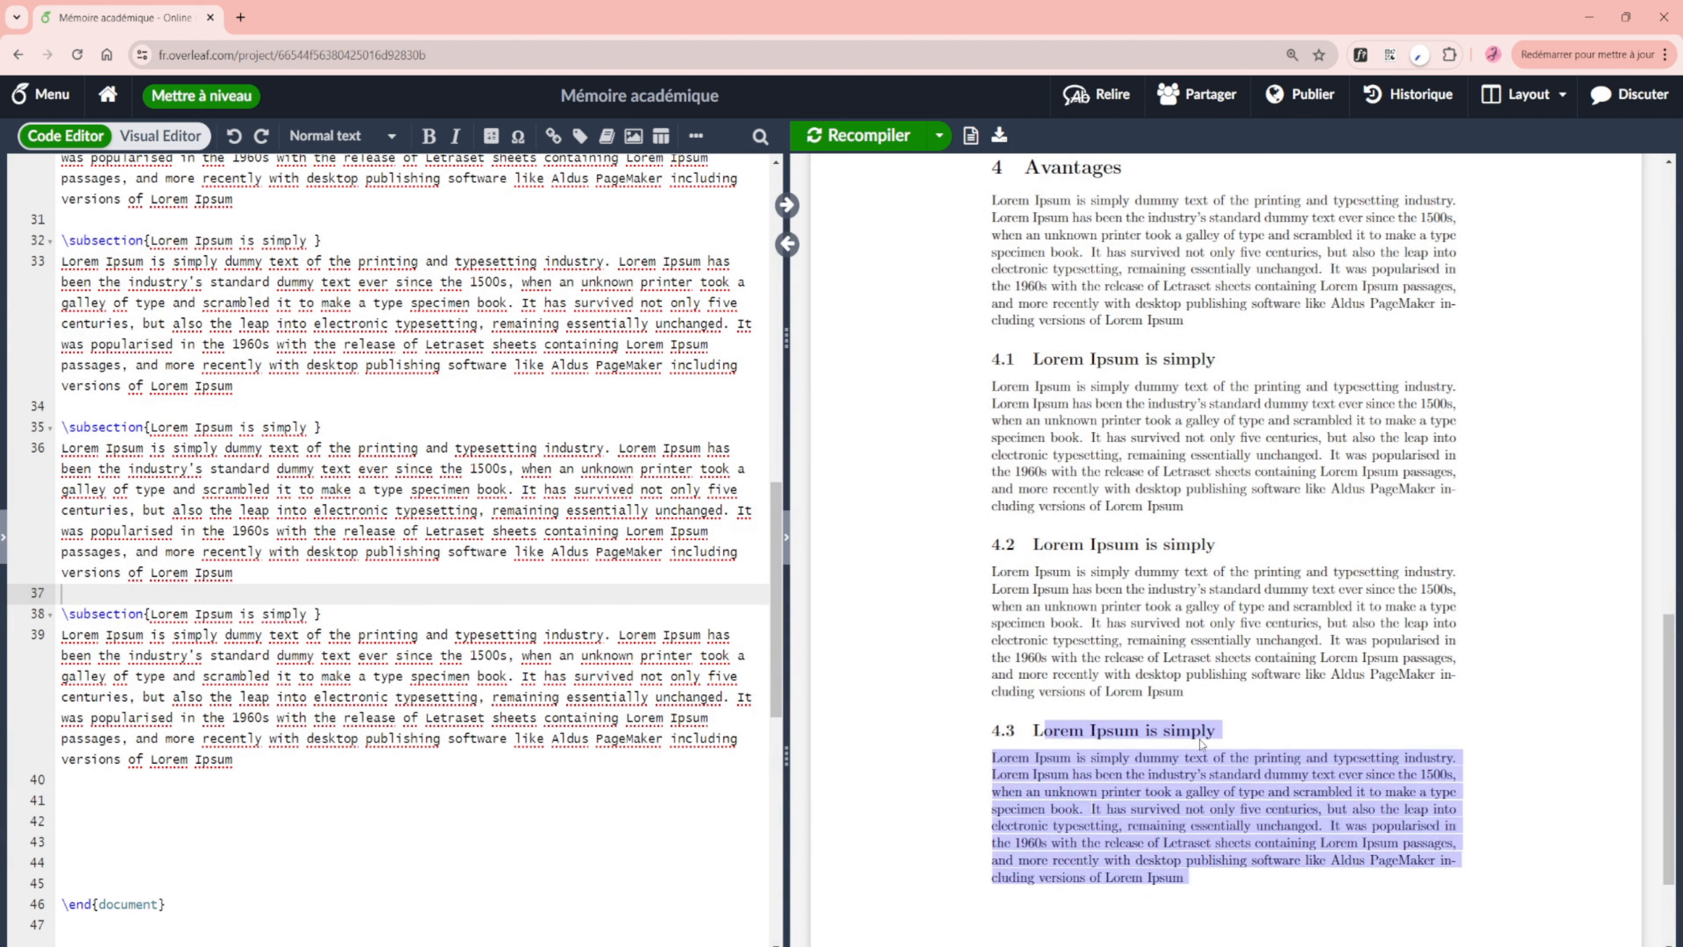
pyautogui.click(1201, 784)
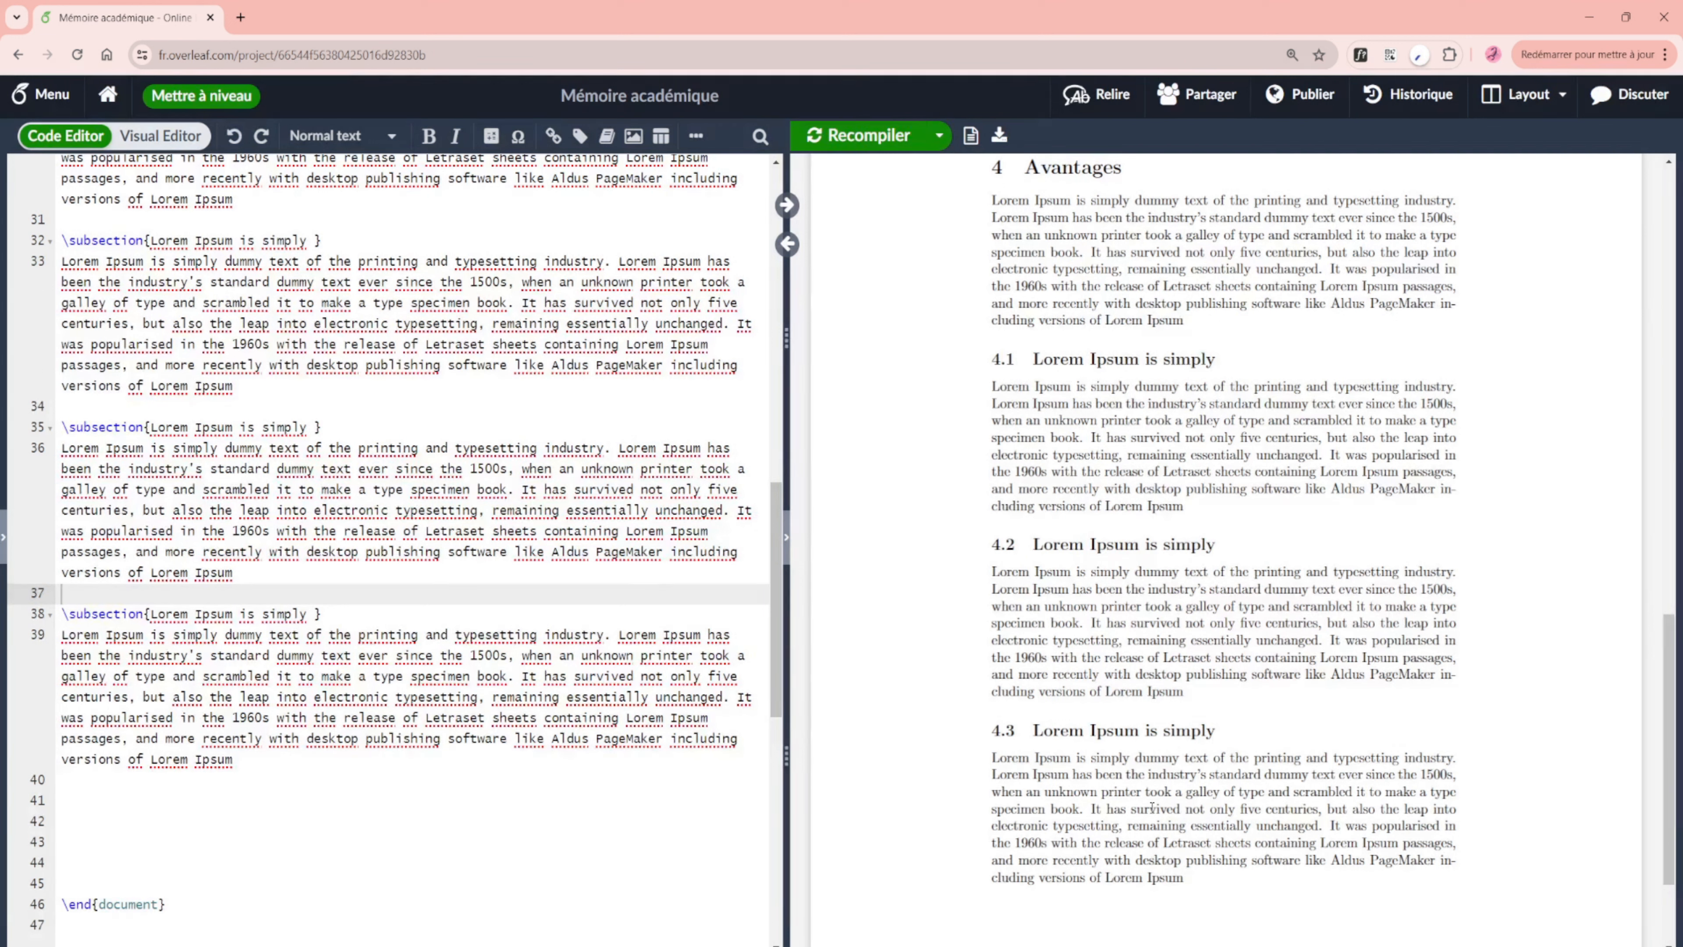
# Add a subsubsection titled "Lorem Ipsum is simply" after the third subsection's paragraph.
pyautogui.click(199, 801)
pyautogui.write('\\subsubsection{}')
pyautogui.moveTo(62, 801); pyautogui.dragTo(182, 801)
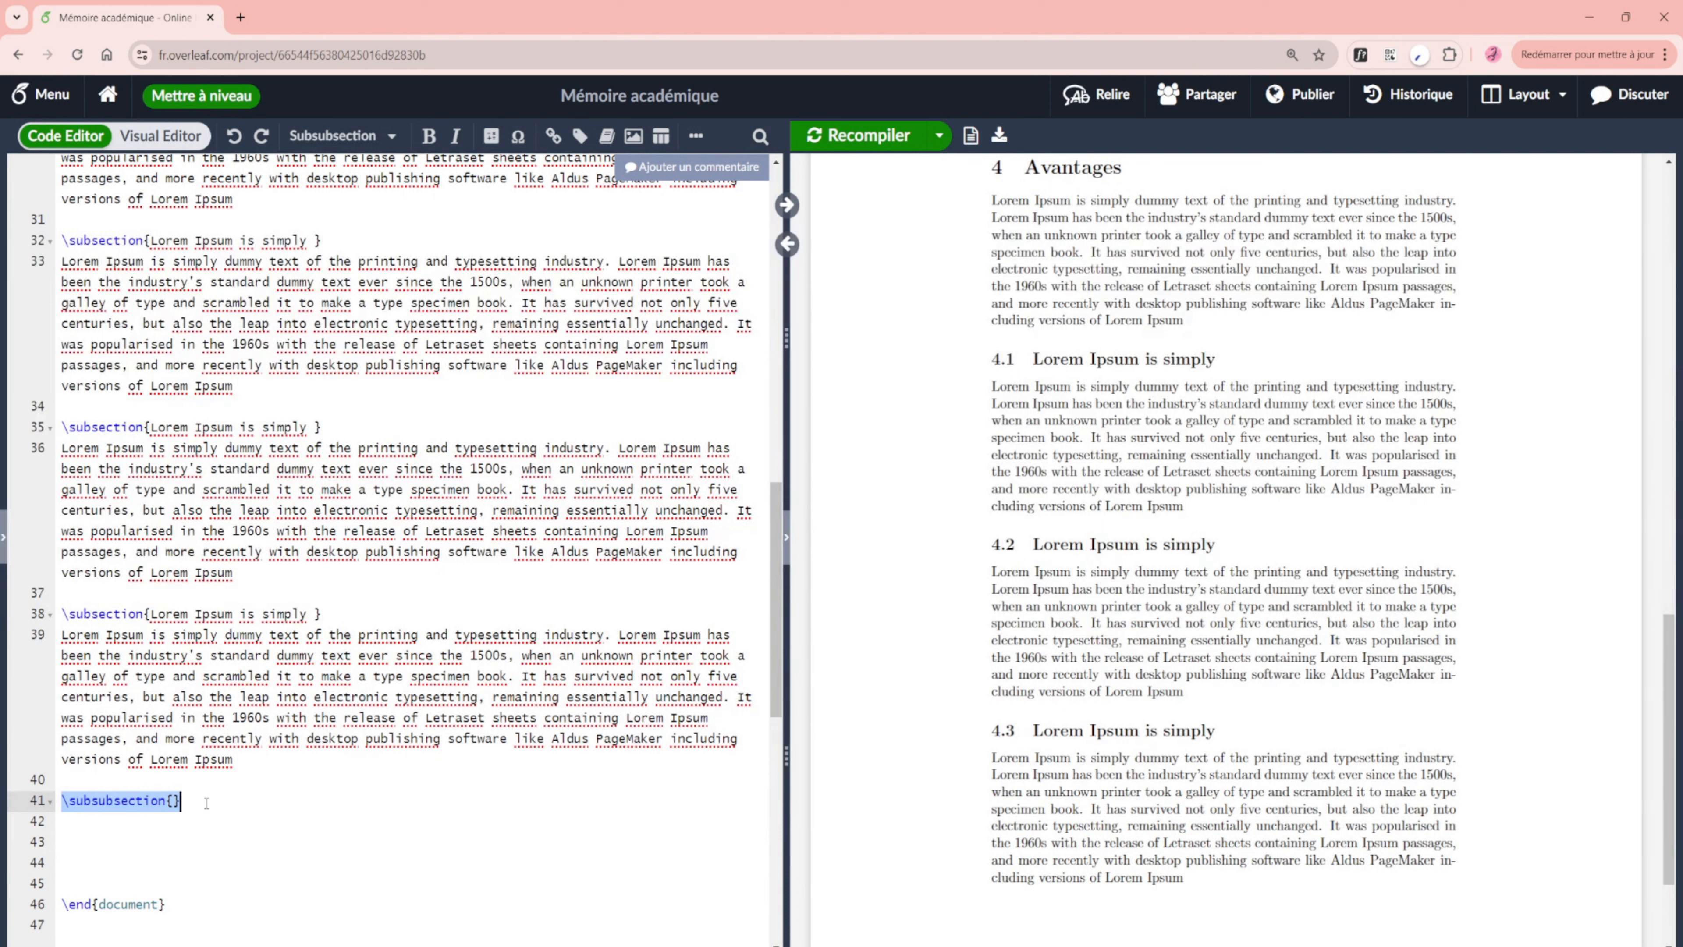
pyautogui.moveTo(315, 615); pyautogui.dragTo(151, 615)
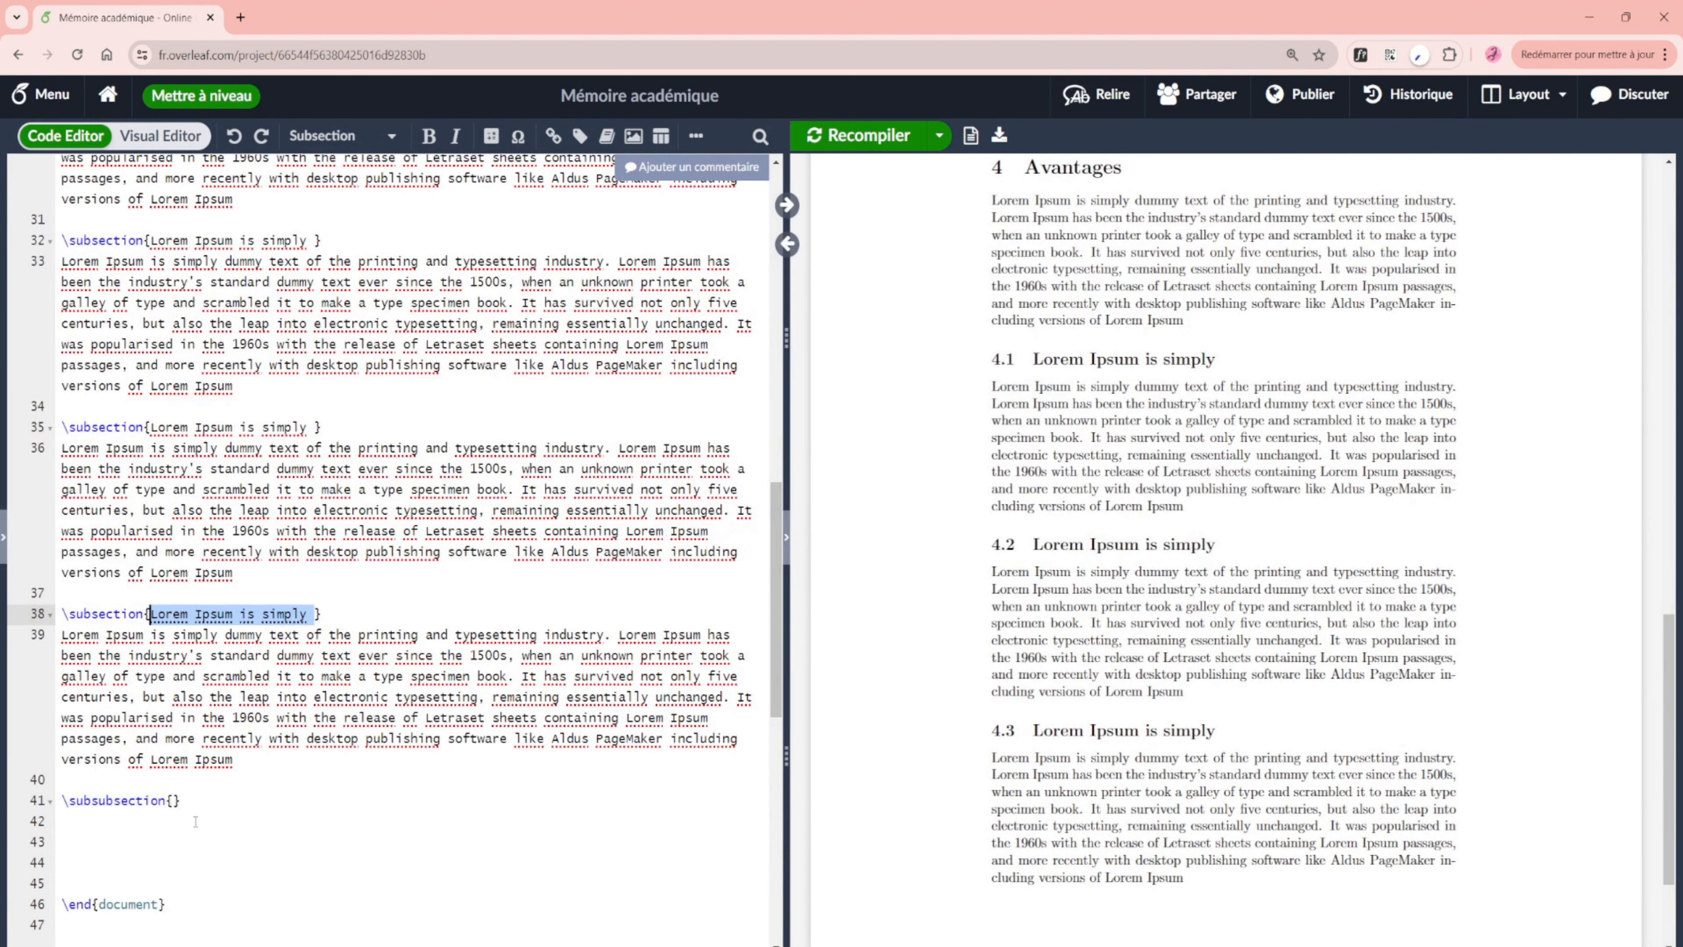
pyautogui.hotkey('ctrl', 'c')
pyautogui.click(174, 800)
pyautogui.hotkey('ctrl', 'v')
pyautogui.scroll(-2, 1193, 769)
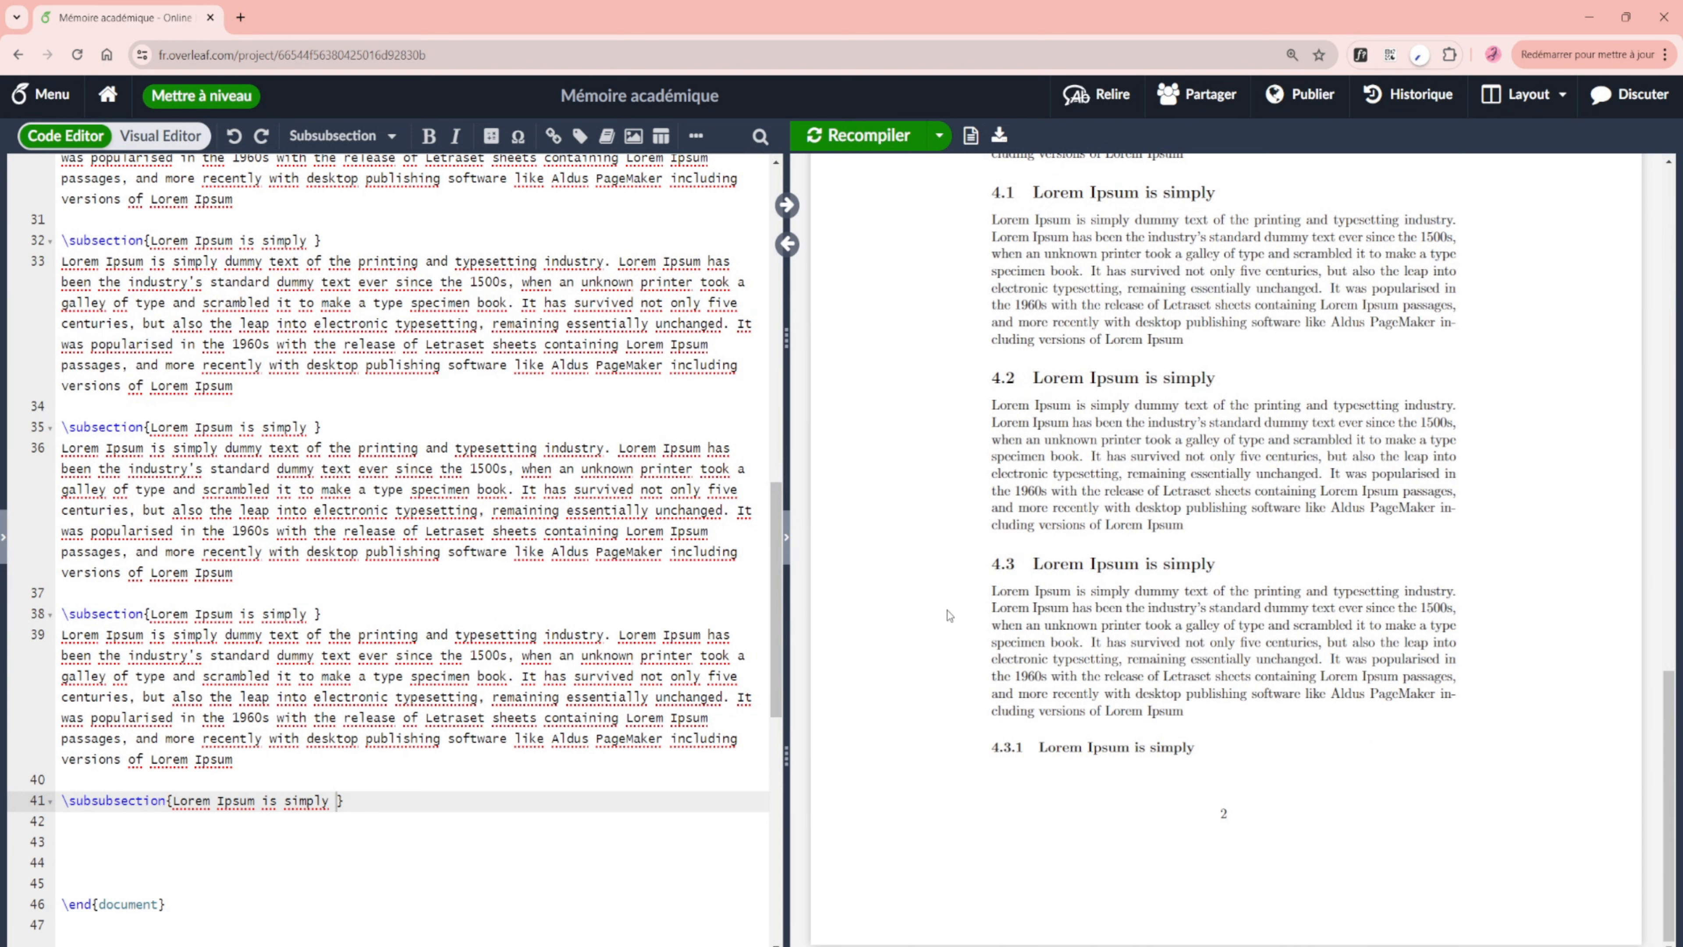
# Copy the third subsection's paragraph under the subsubsection heading, recompile, and check the result in the PDF preview.
pyautogui.moveTo(235, 759); pyautogui.dragTo(61, 634)
pyautogui.hotkey('ctrl', 'c')
pyautogui.click(114, 825)
pyautogui.hotkey('ctrl', 'v')
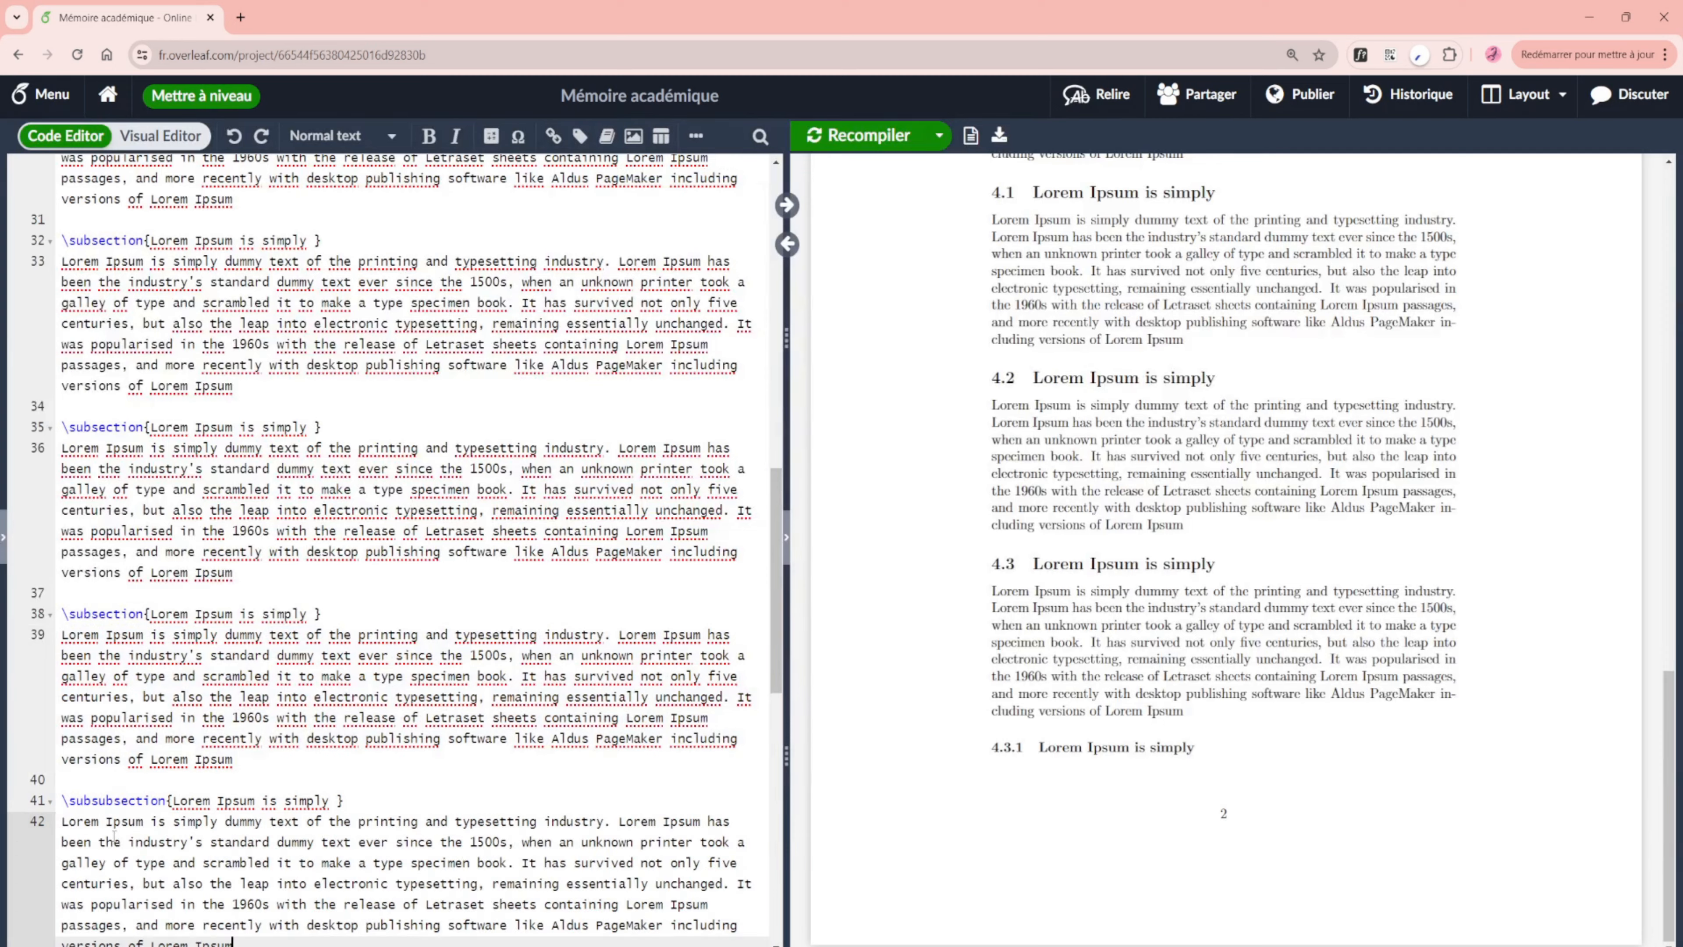
pyautogui.scroll(-4, 114, 835)
pyautogui.click(881, 136)
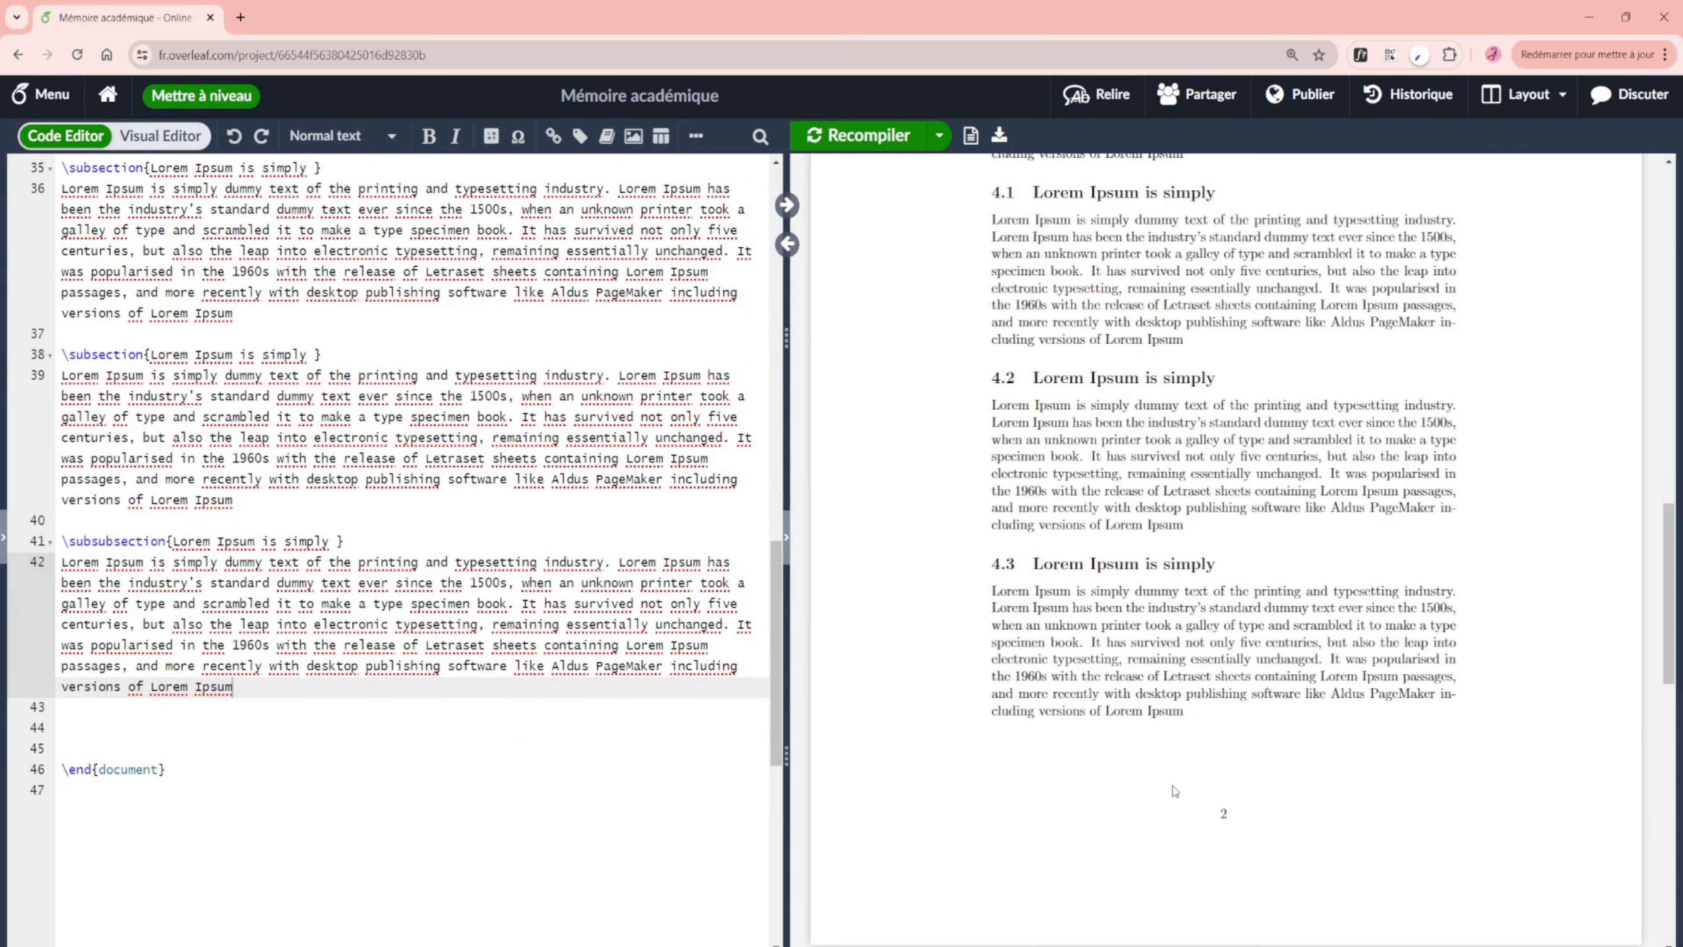
pyautogui.scroll(-5, 1080, 631)
pyautogui.scroll(1, 1079, 632)
# Duplicate the subsubsection and its paragraph below the original, before the end of the document.
pyautogui.moveTo(284, 698); pyautogui.dragTo(49, 541)
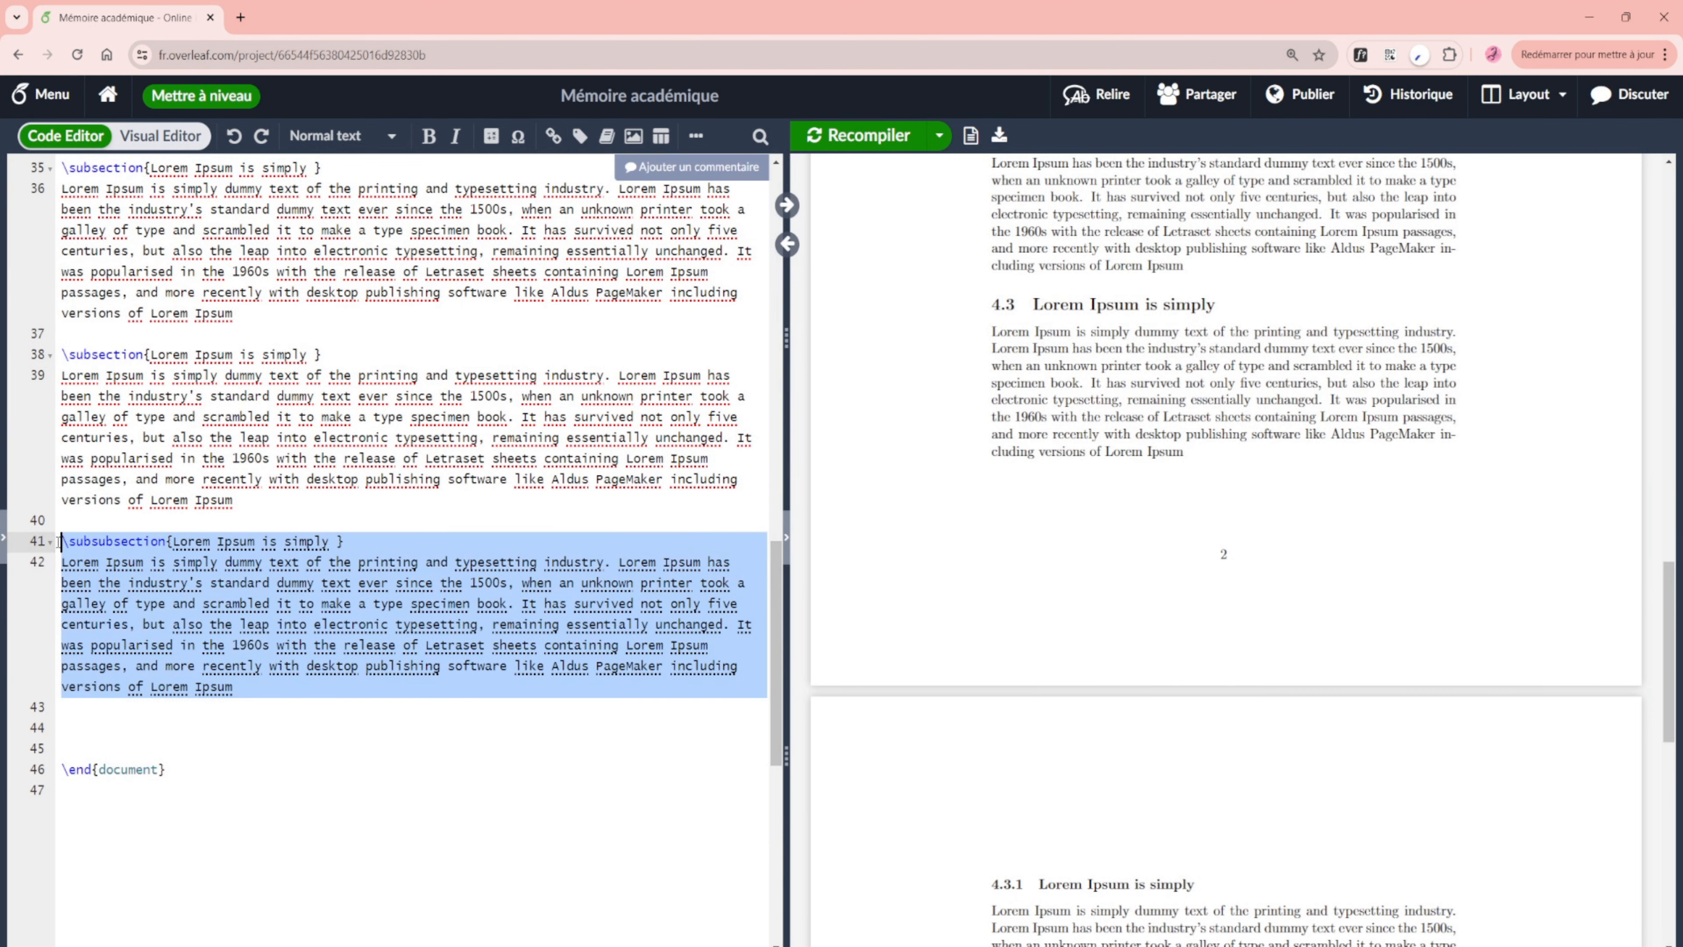
pyautogui.hotkey('ctrl', 'c')
pyautogui.click(116, 723)
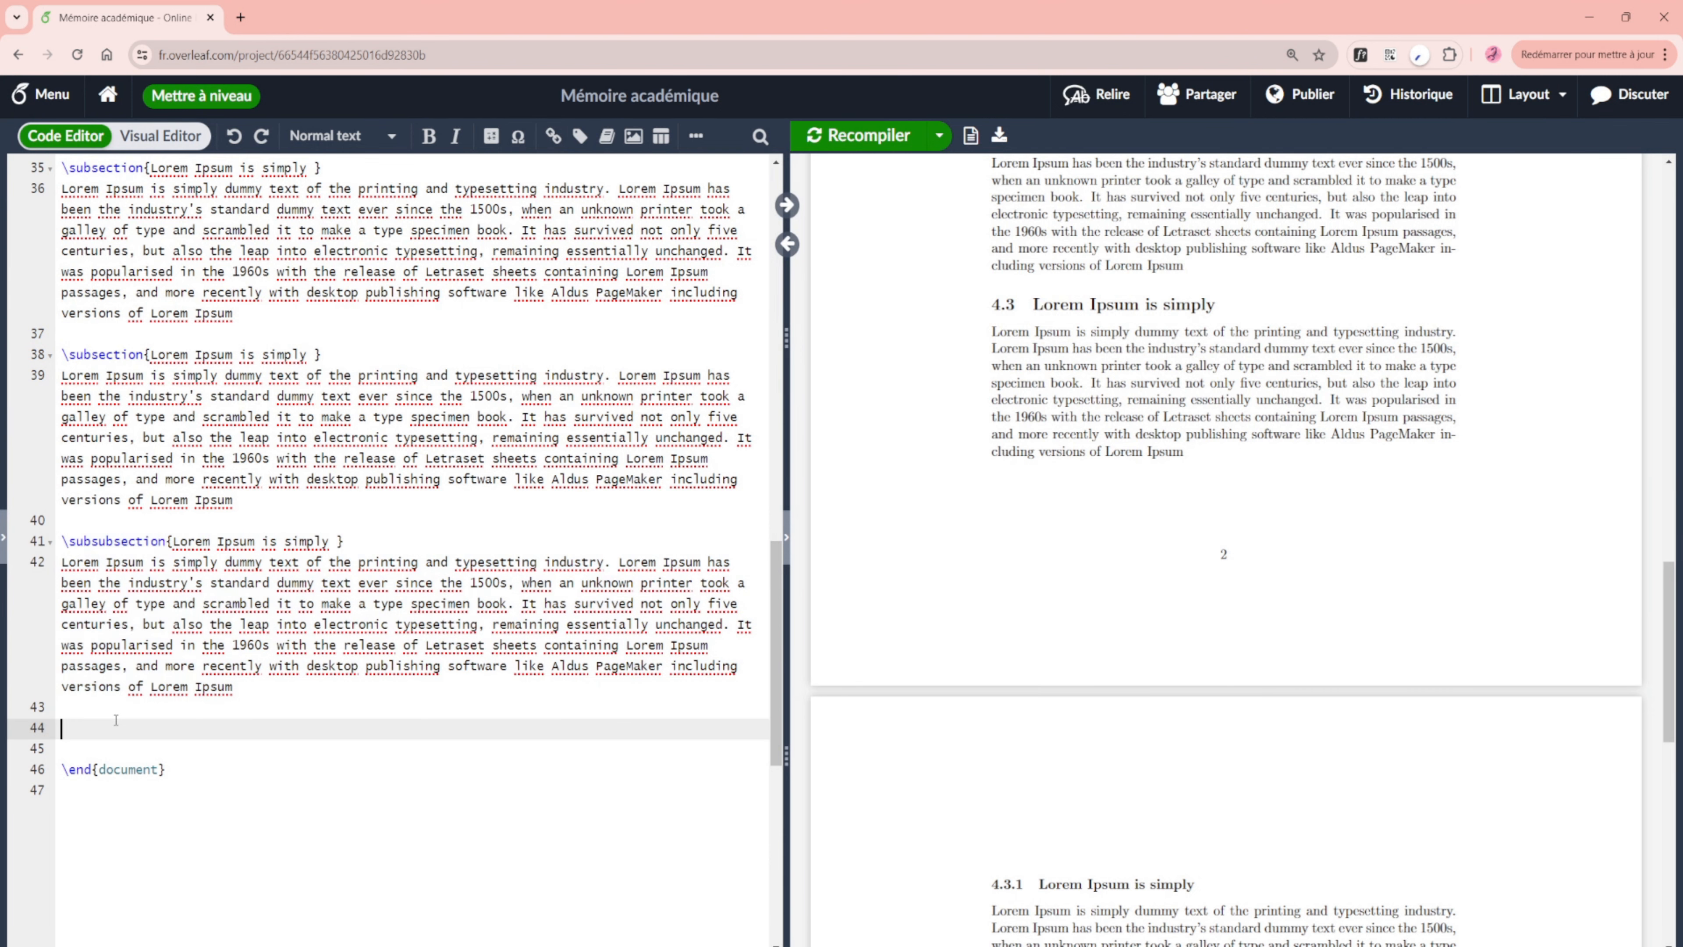
pyautogui.hotkey('ctrl', 'v')
pyautogui.scroll(-2, 116, 723)
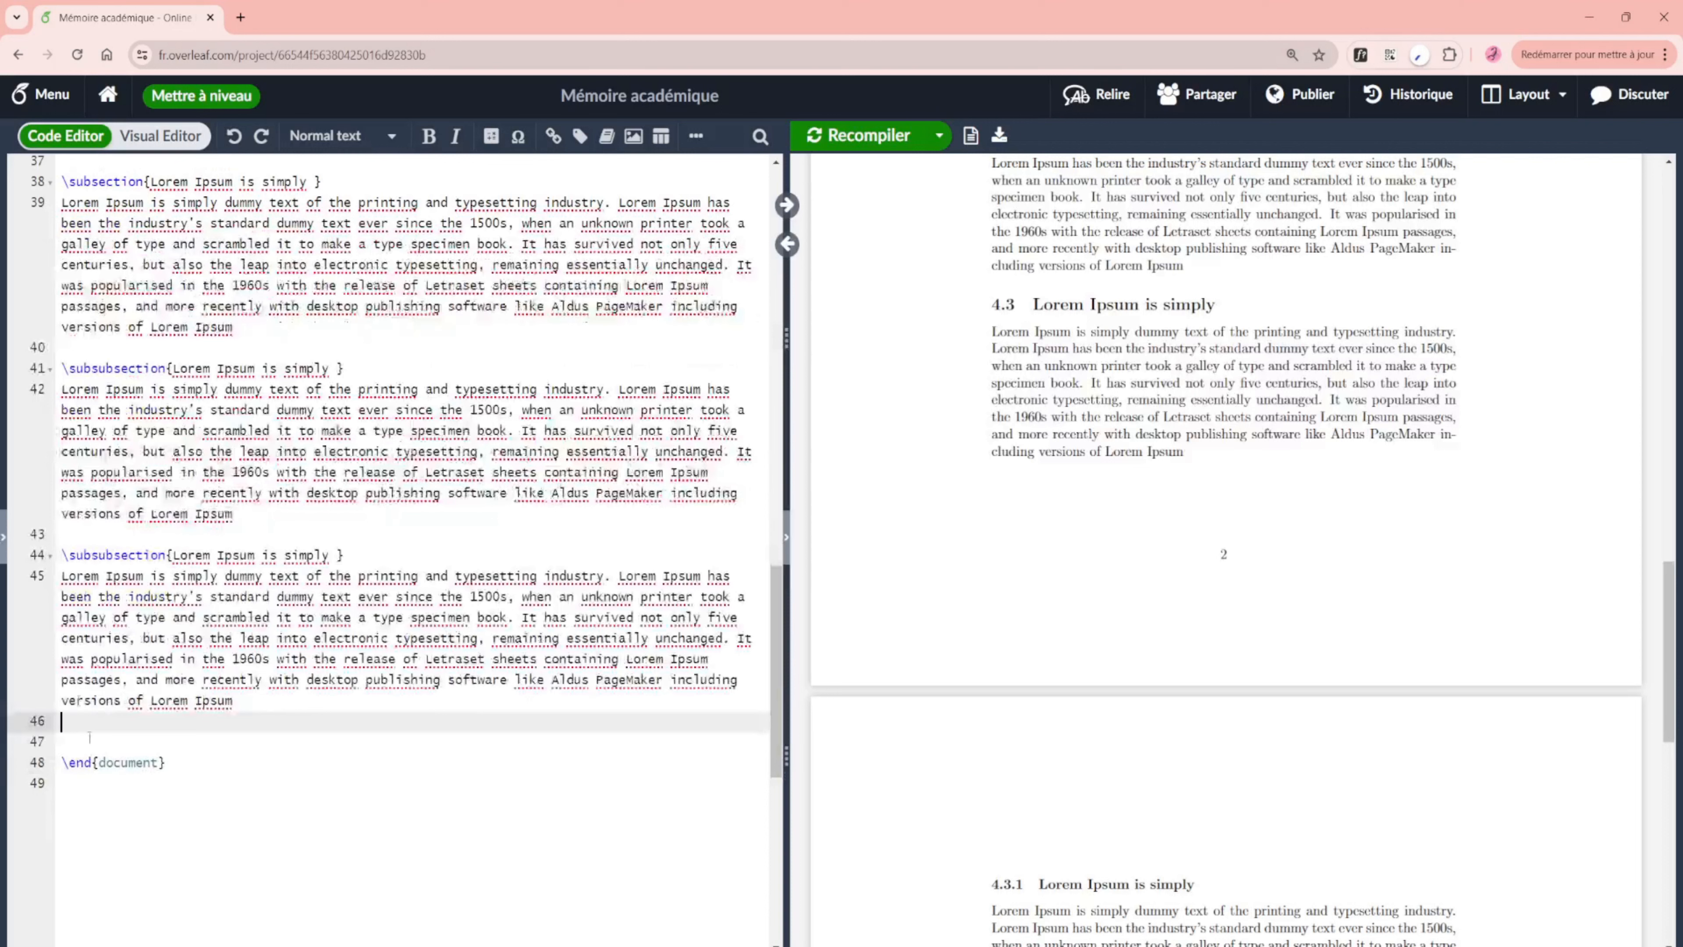
# Paste a third copy of the subsubsection below the second, recompile, and check the subsubsection numbering in the PDF preview.
pyautogui.press('Return')
pyautogui.hotkey('ctrl', 'v')
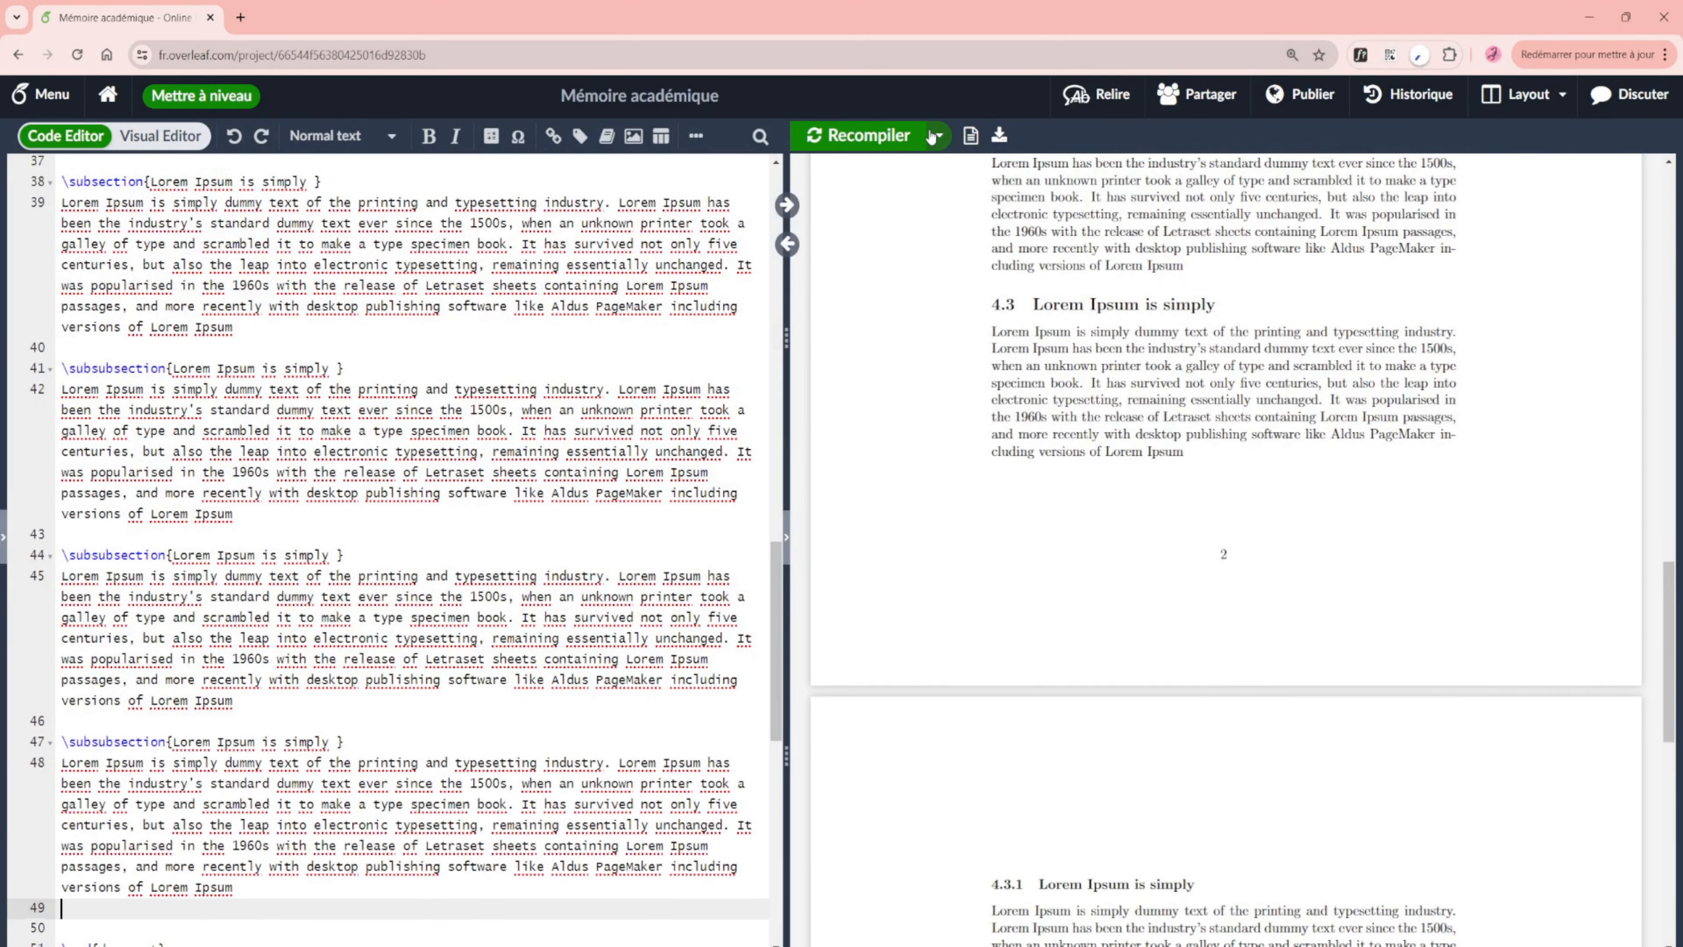
pyautogui.click(899, 142)
pyautogui.scroll(-1, 1068, 453)
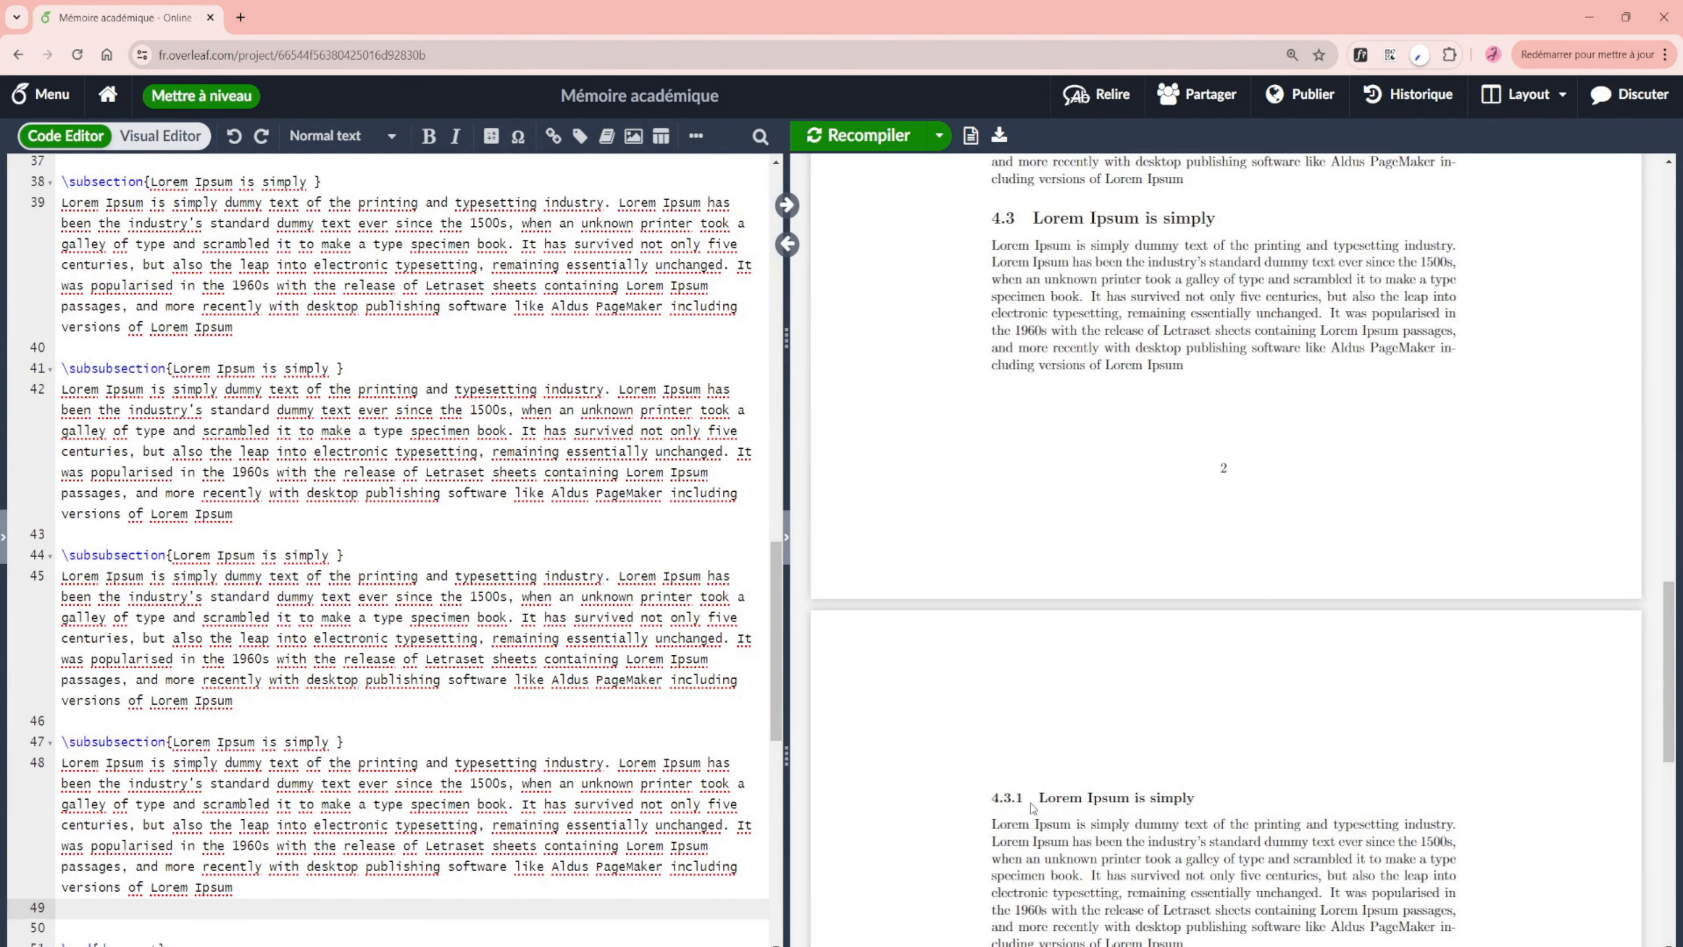
pyautogui.scroll(-5, 1032, 807)
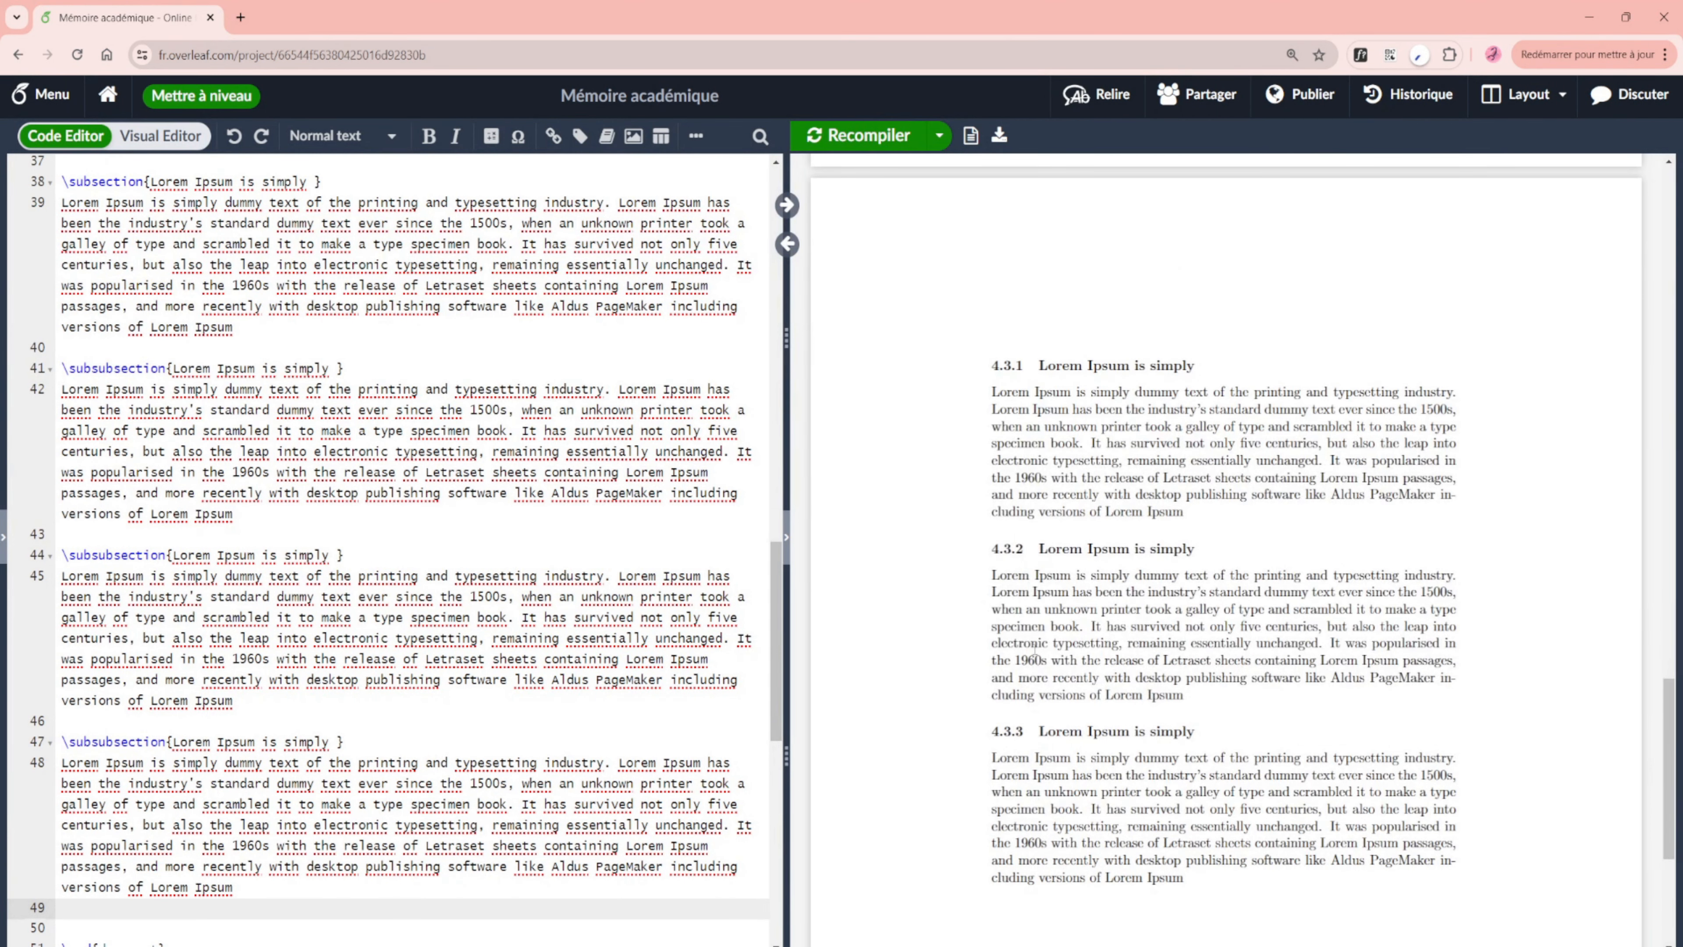
# Download the compiled thesis as a PDF, open the downloaded Mémoire_académique.pdf, and dismiss the Acrobat extension offer.
pyautogui.hotkey('ctrl', '-')
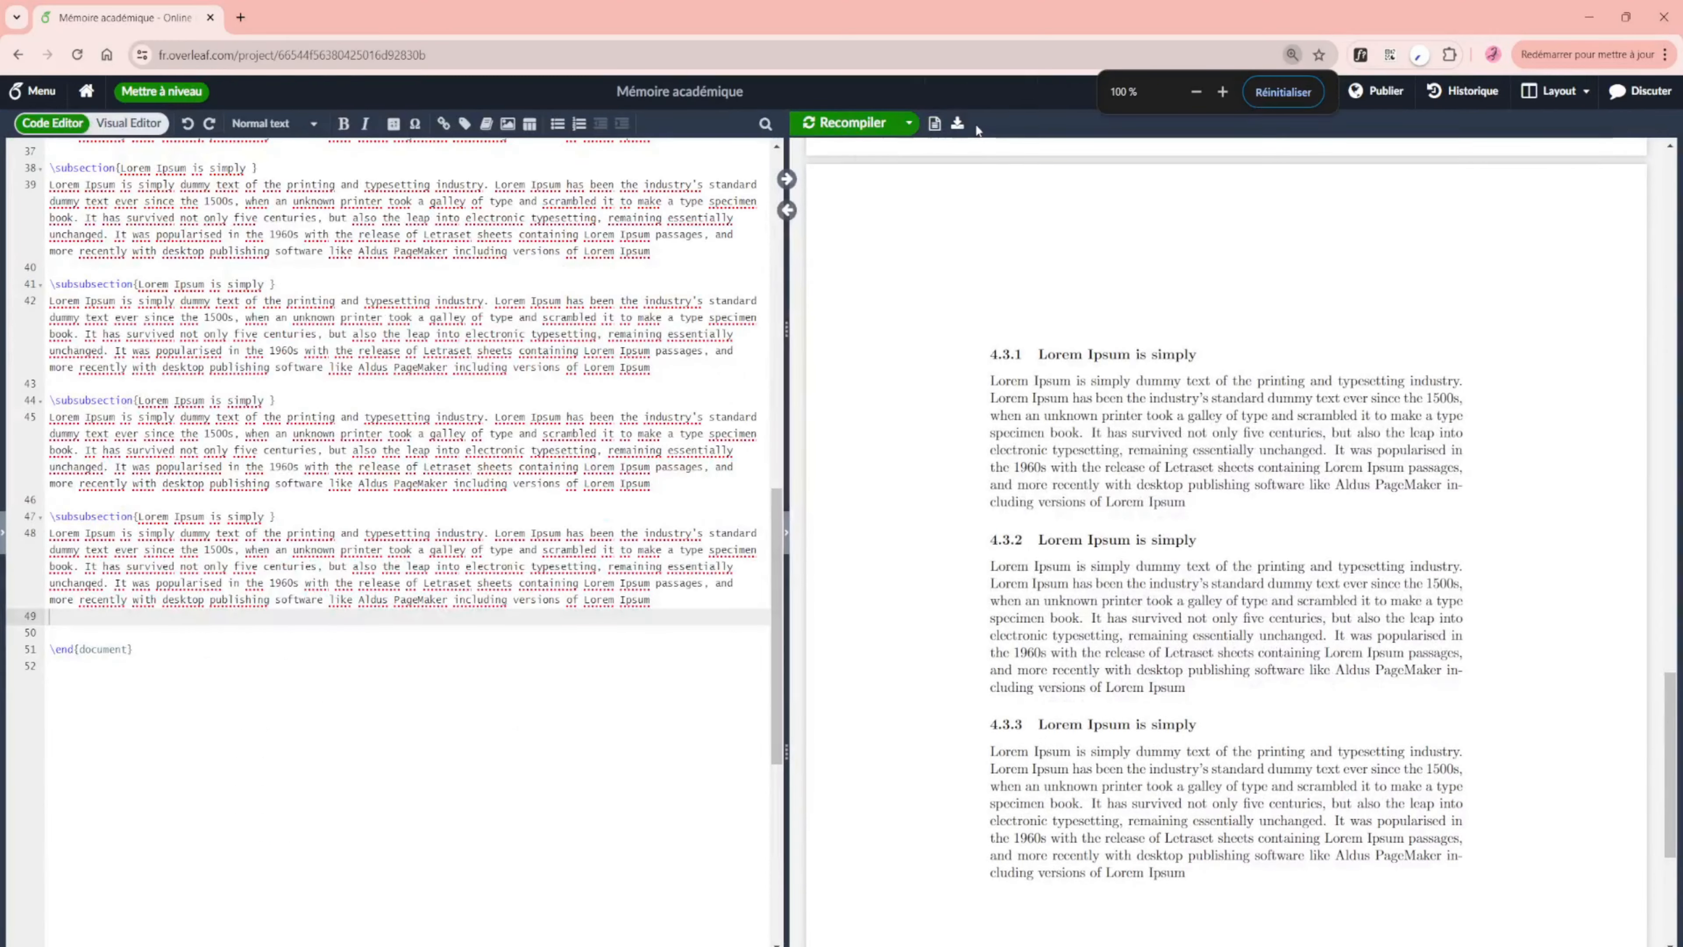
pyautogui.click(957, 126)
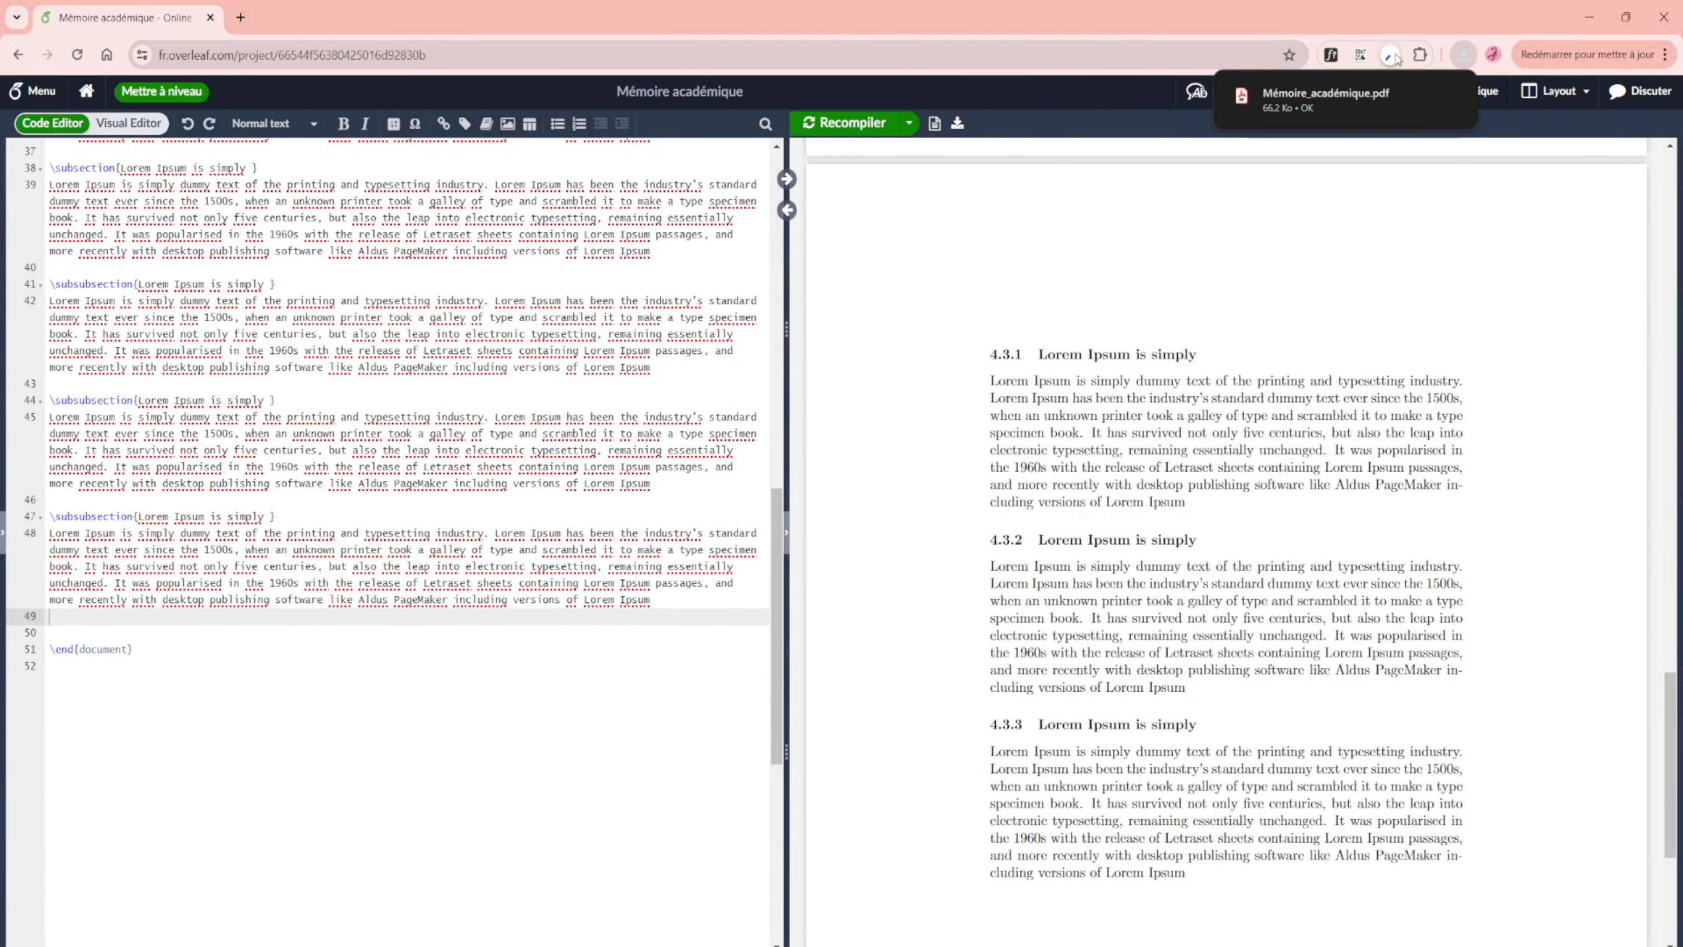
pyautogui.click(1335, 102)
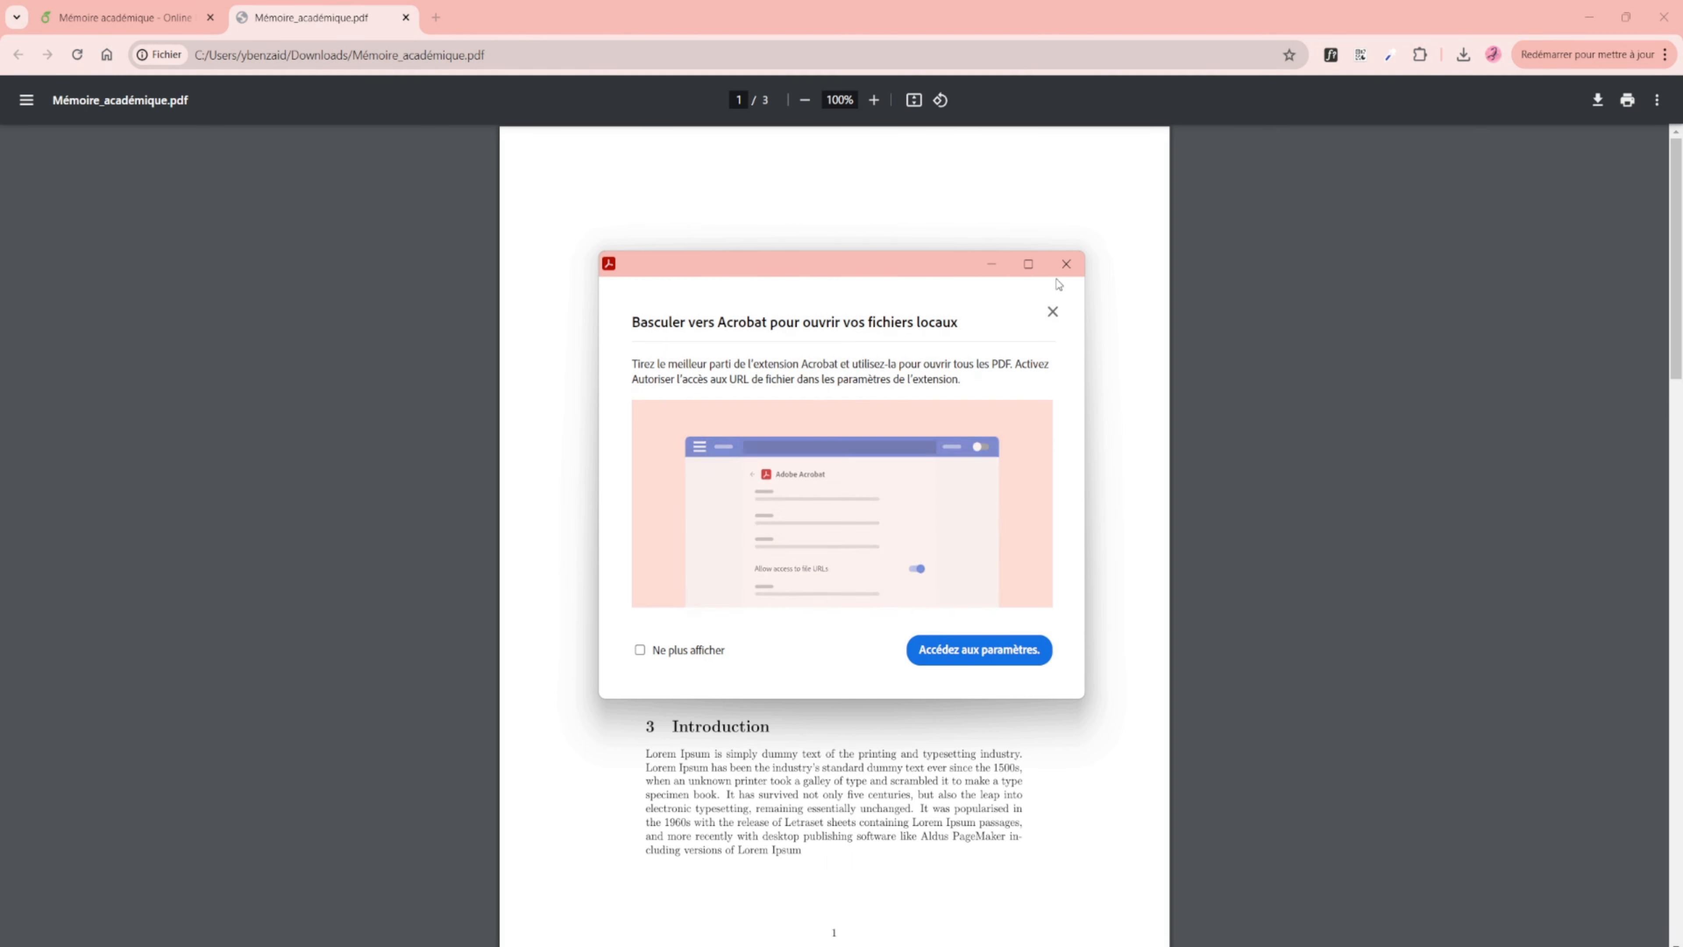
pyautogui.click(1066, 263)
# Review the downloaded PDF at 125% zoom, examining the section, subsection and subsubsection headings through the last page.
pyautogui.keyDown('ctrl'); pyautogui.scroll(1, 800, 518); pyautogui.keyUp('ctrl')
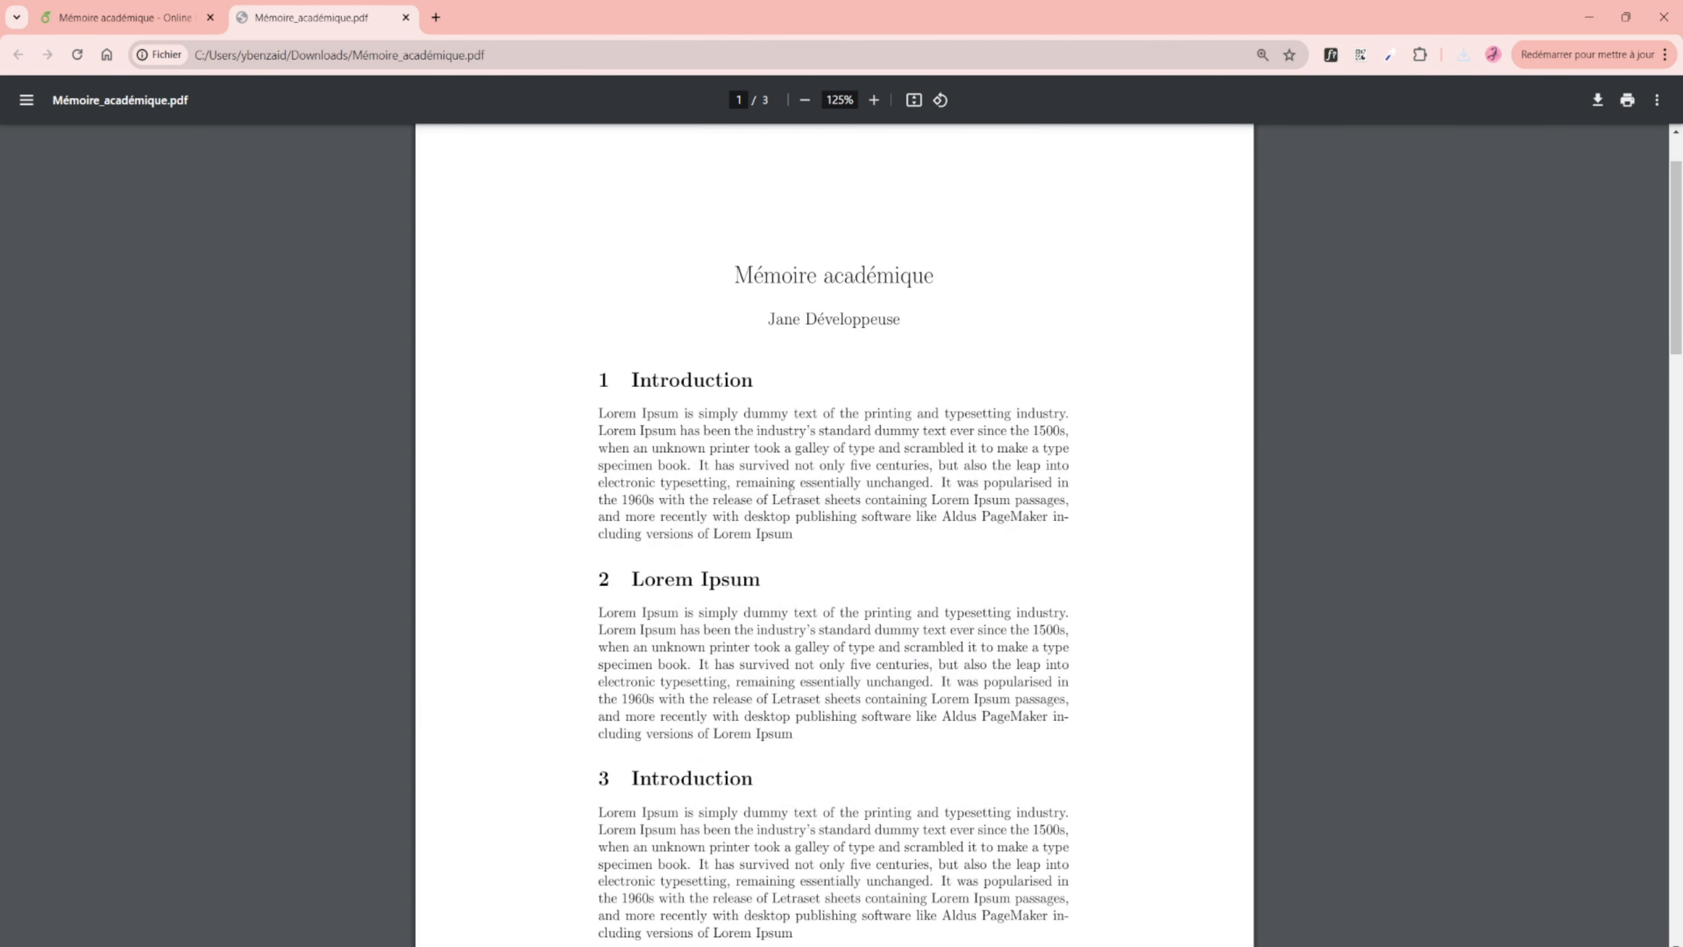
pyautogui.scroll(-15, 600, 592)
pyautogui.moveTo(598, 356); pyautogui.dragTo(825, 356)
pyautogui.moveTo(598, 542); pyautogui.dragTo(825, 542)
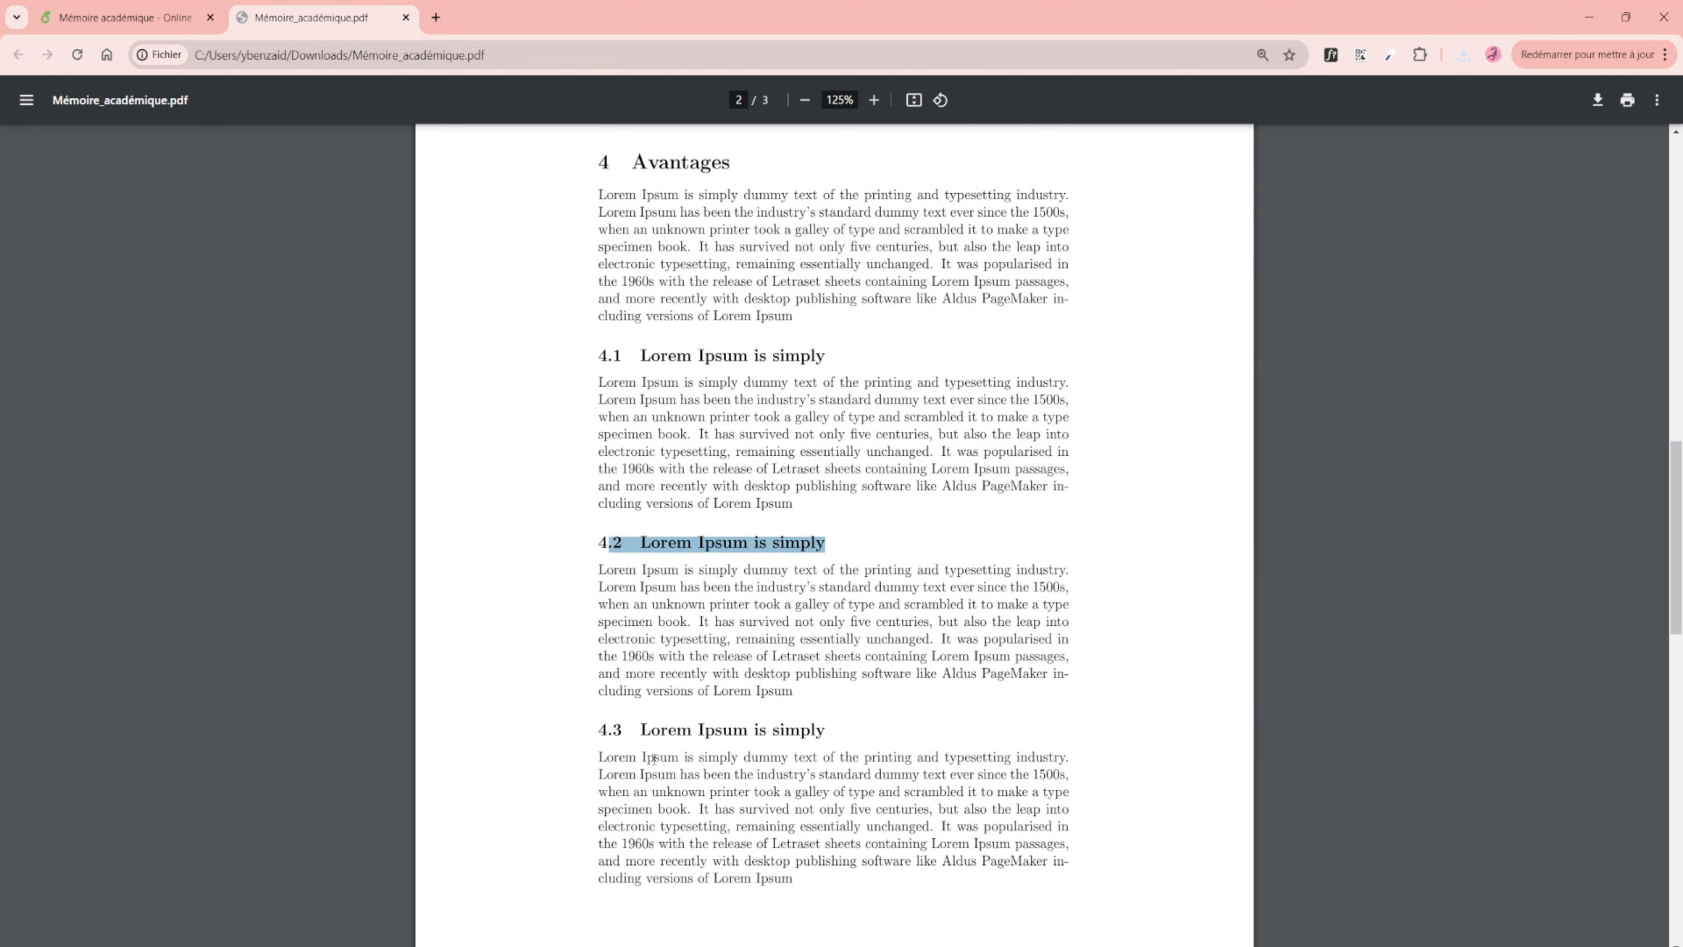
pyautogui.moveTo(598, 729); pyautogui.dragTo(659, 738)
pyautogui.scroll(-12, 834, 642)
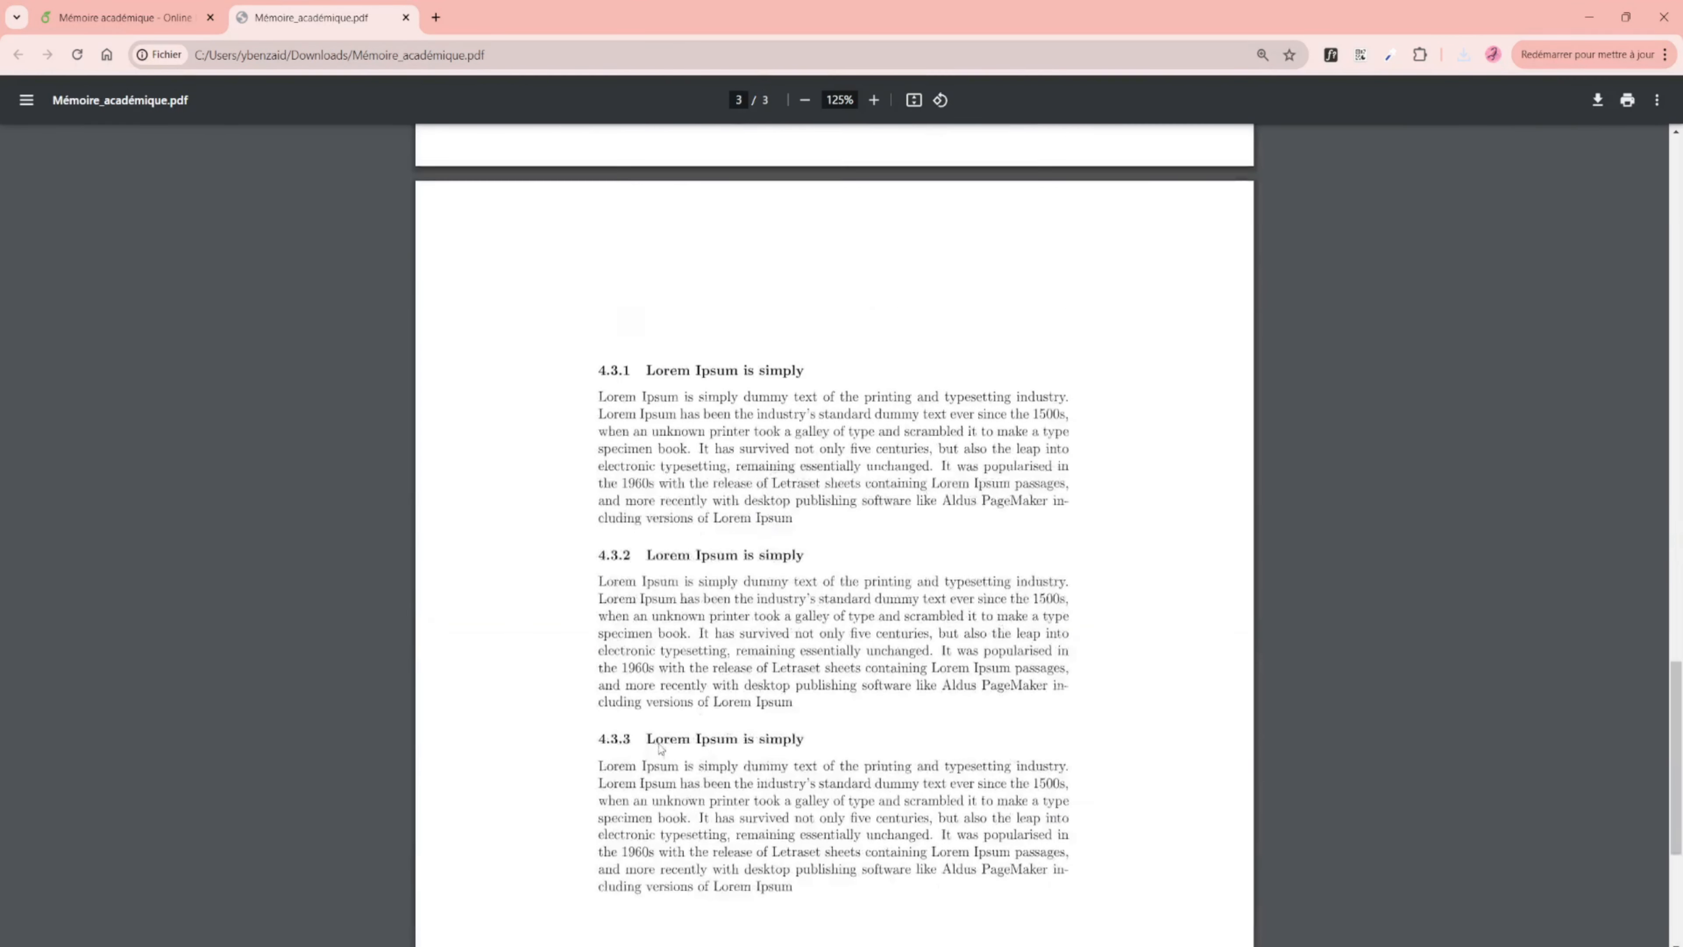